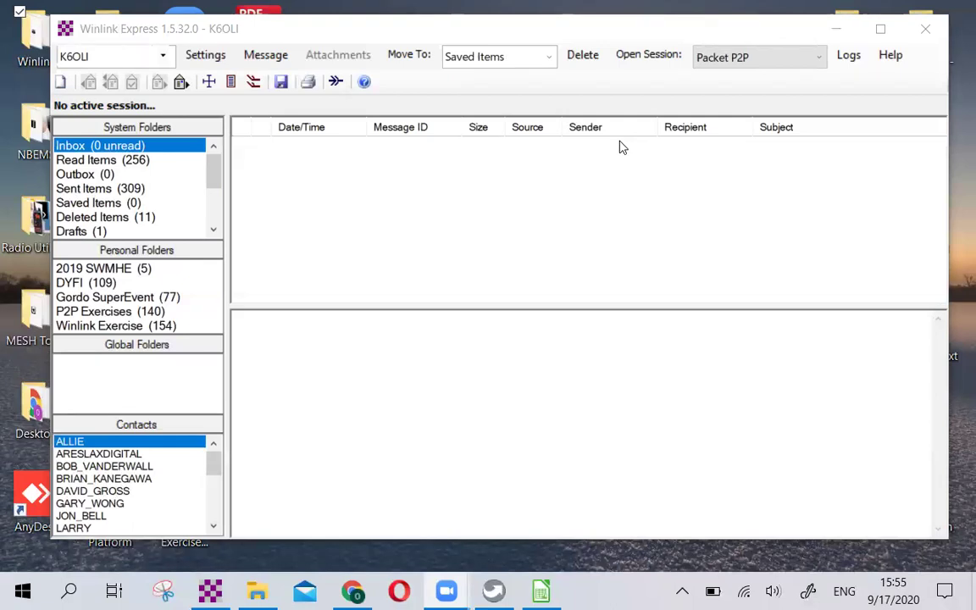
# - Assign GENERAL Forms > Winlink Check In.txt to favourite template 1 and save the favourites
pyautogui.click(619, 148)
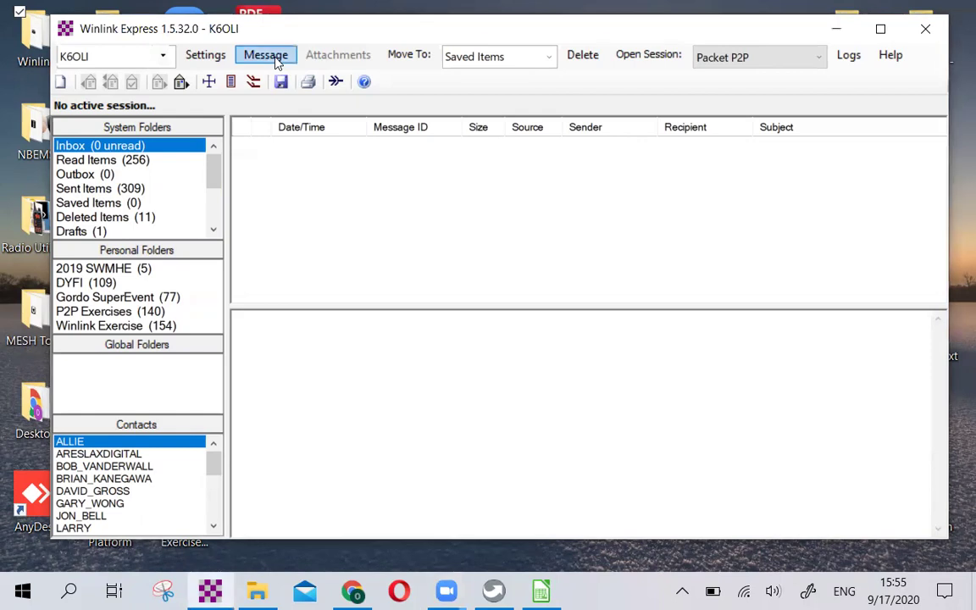
pyautogui.click(276, 63)
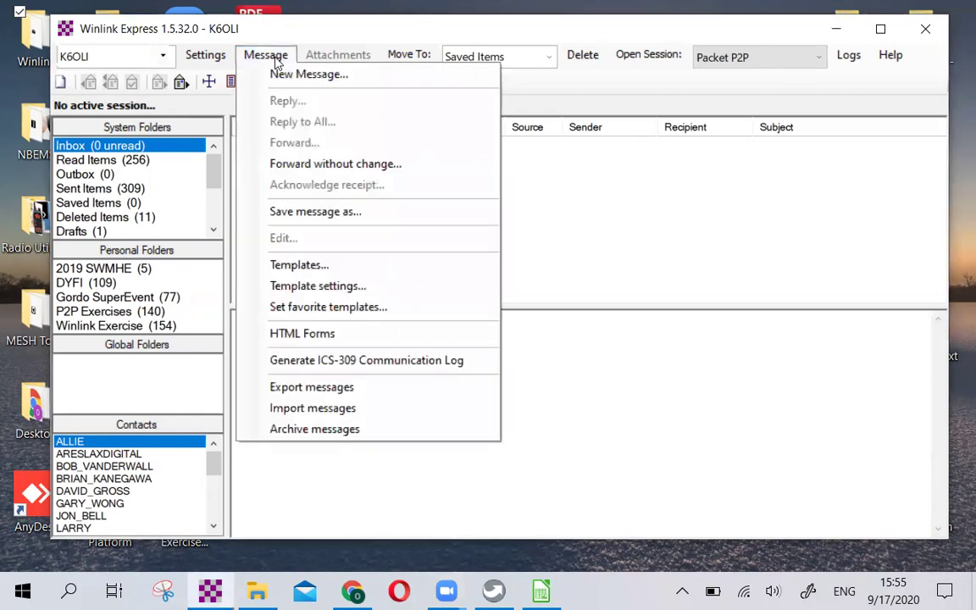
pyautogui.click(300, 309)
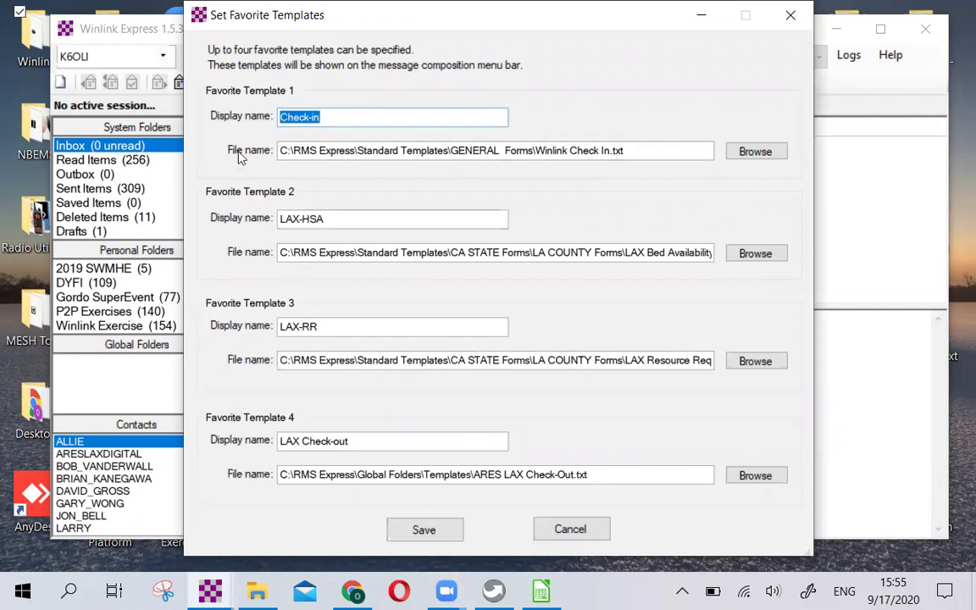
pyautogui.click(756, 153)
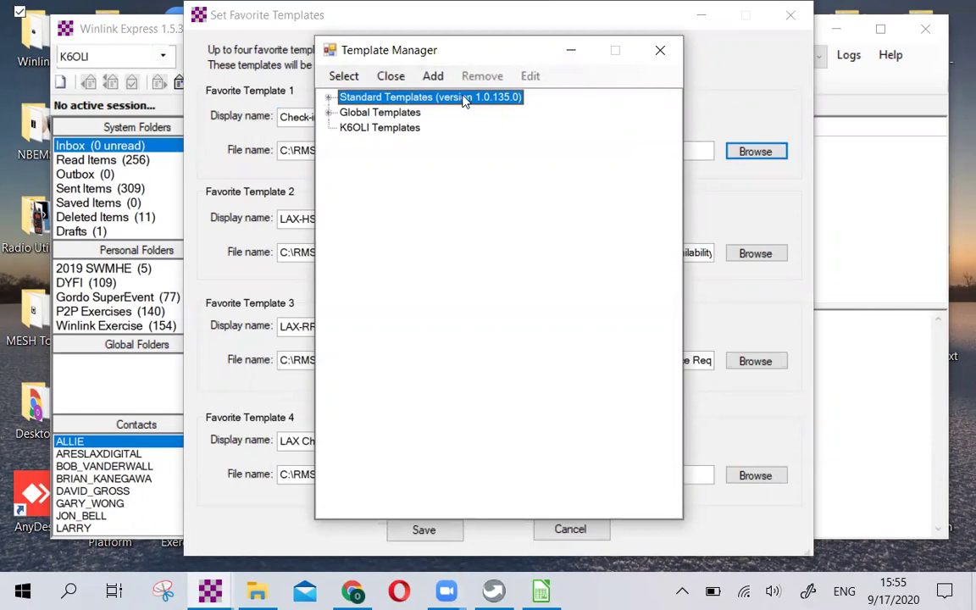
pyautogui.click(330, 99)
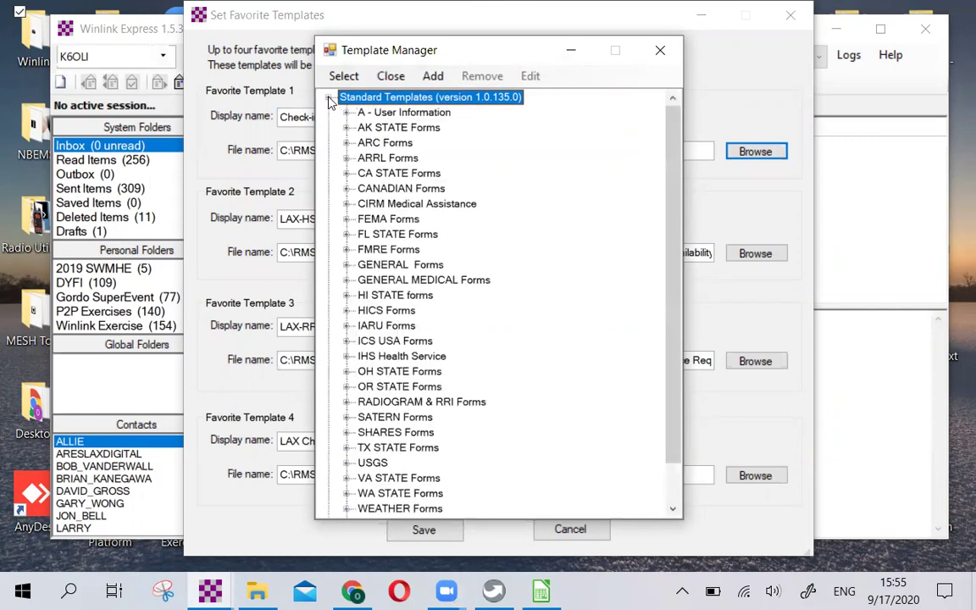
pyautogui.click(346, 265)
pyautogui.click(415, 496)
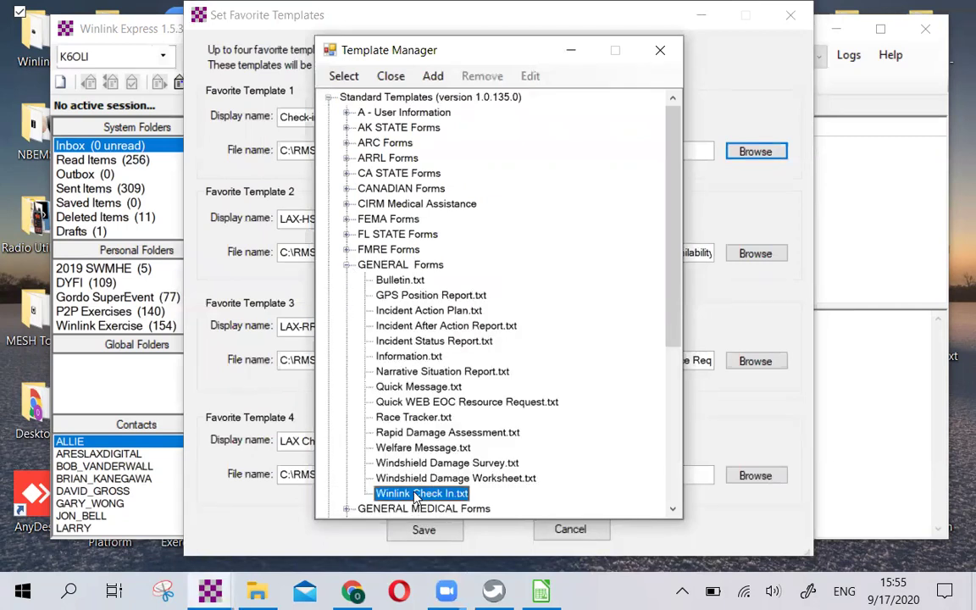
pyautogui.click(344, 76)
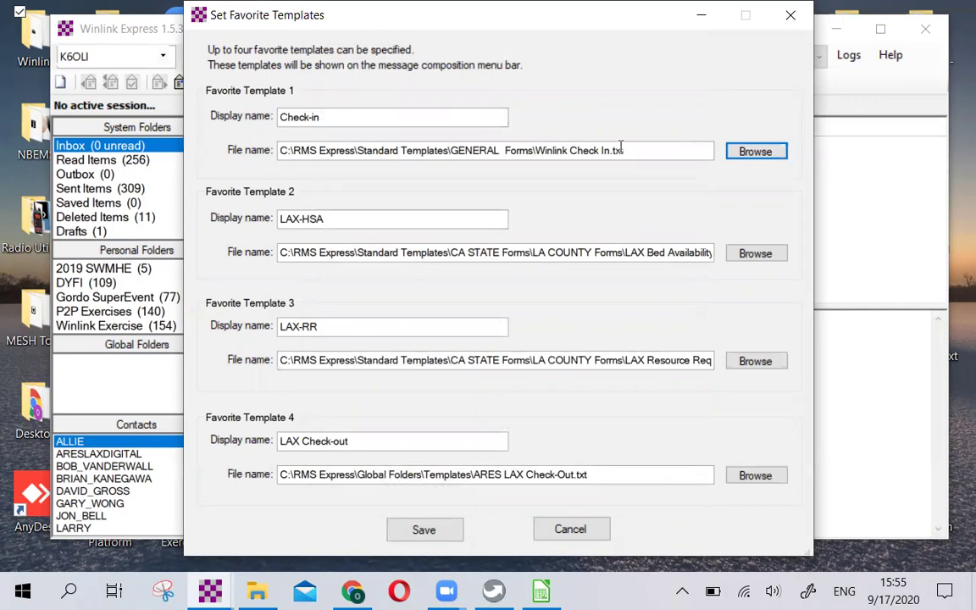
pyautogui.click(423, 531)
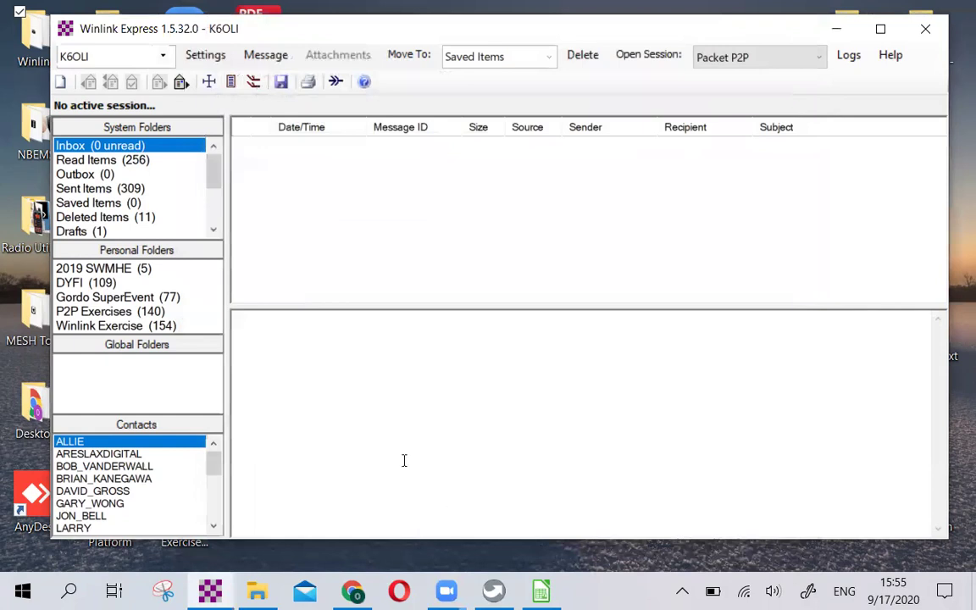
# - Start a new message, browse the template chooser, then launch the Check-in favourite form
pyautogui.click(62, 83)
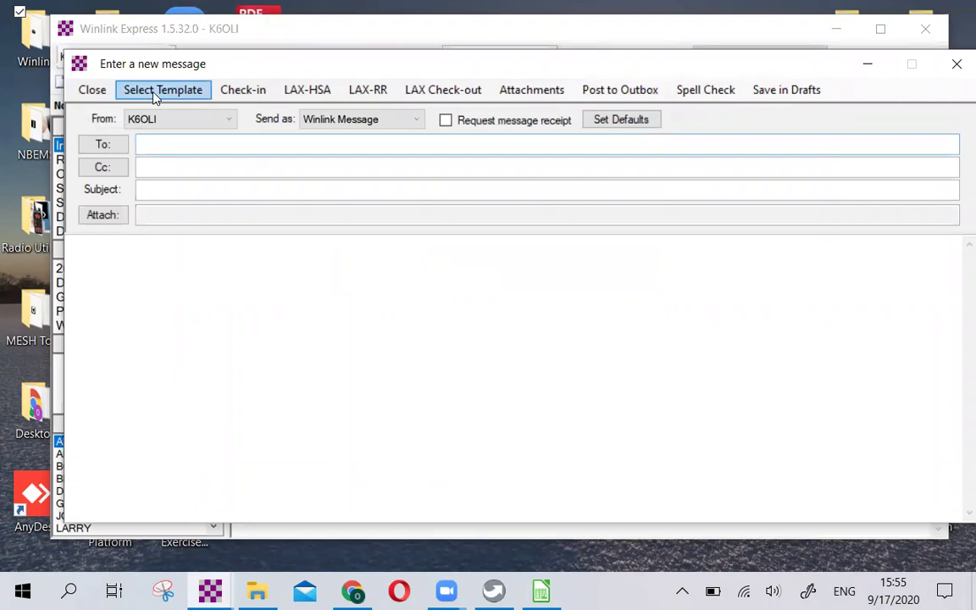
pyautogui.click(158, 91)
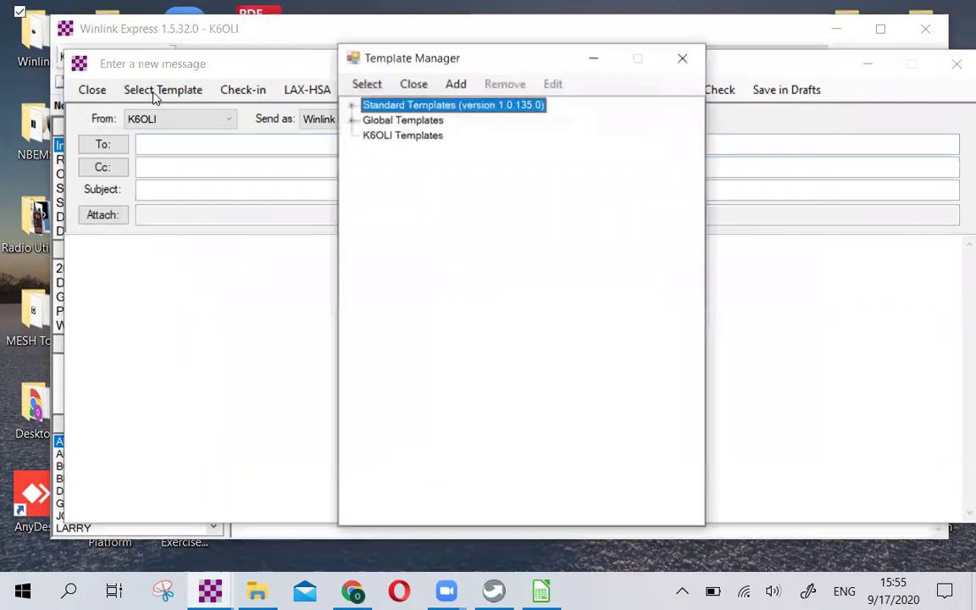
pyautogui.click(352, 105)
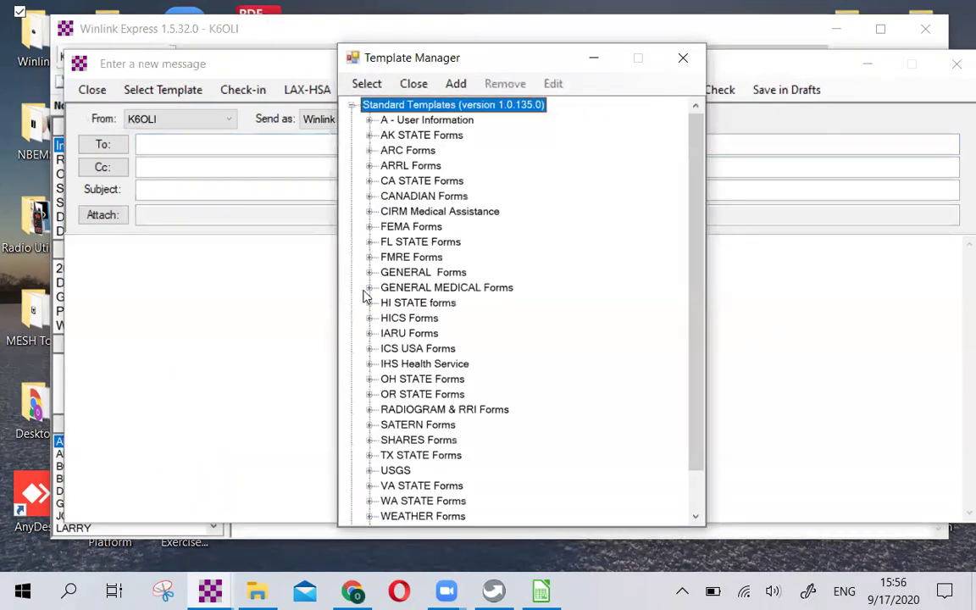
pyautogui.click(370, 273)
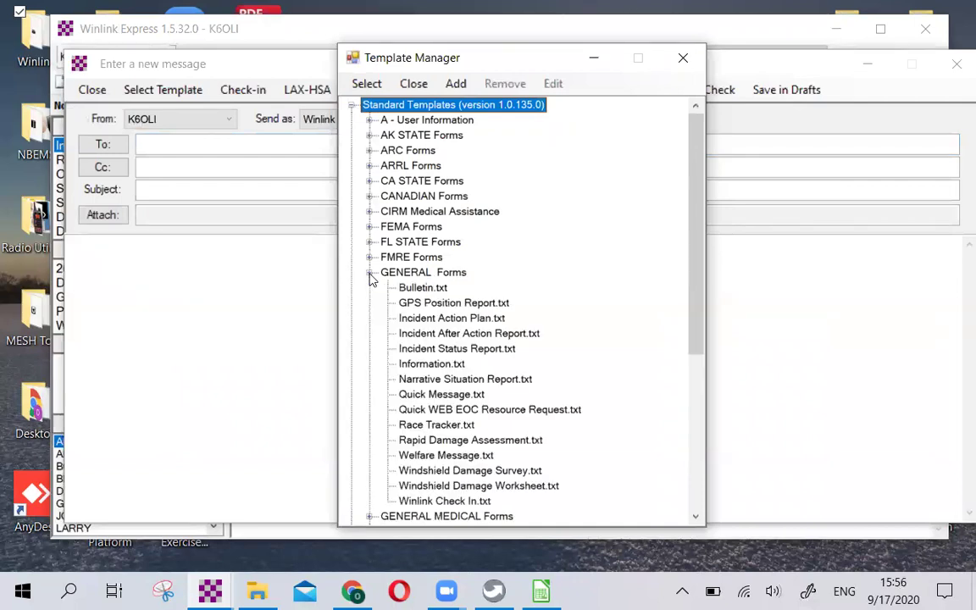
pyautogui.click(424, 502)
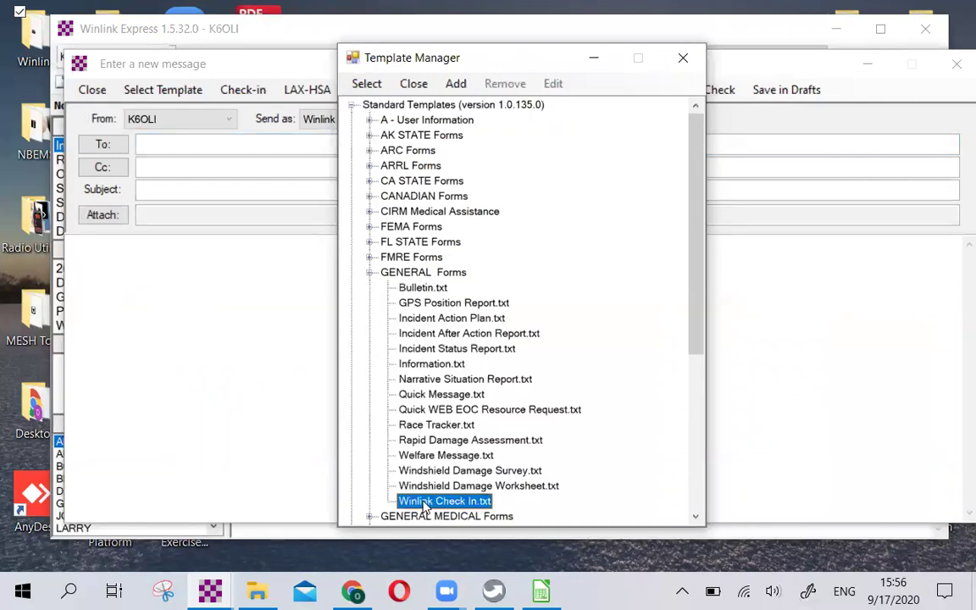
pyautogui.click(688, 61)
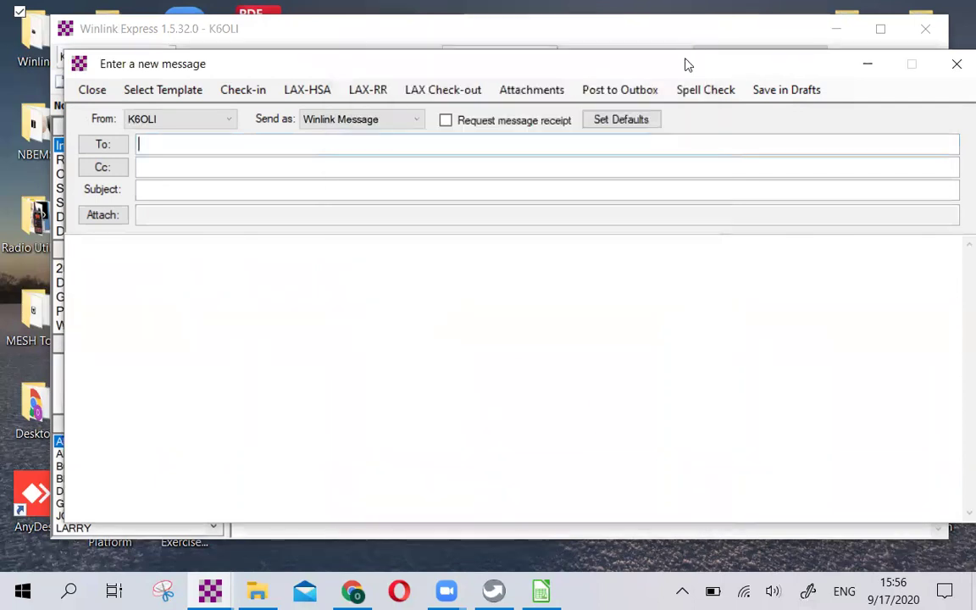
pyautogui.click(243, 91)
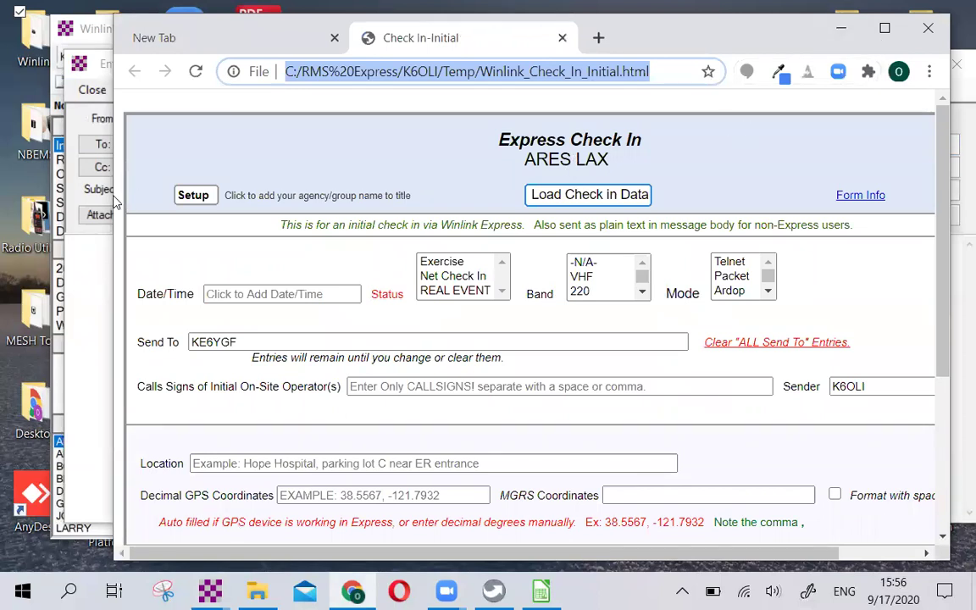
# - Maximize the Chrome form window and set the agency/group title to ARES LAX
pyautogui.moveTo(110, 195); pyautogui.dragTo(46, 194)
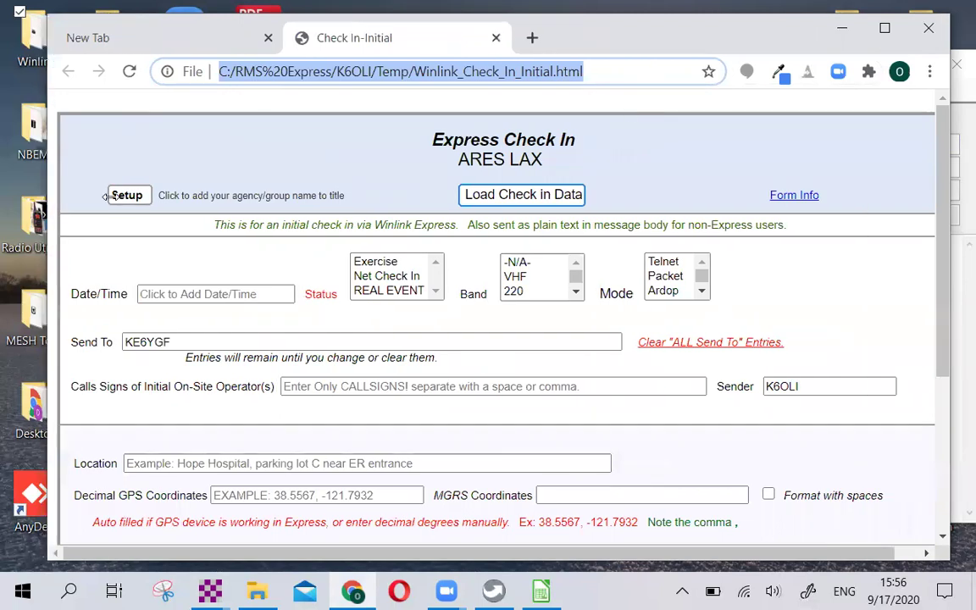
pyautogui.click(884, 28)
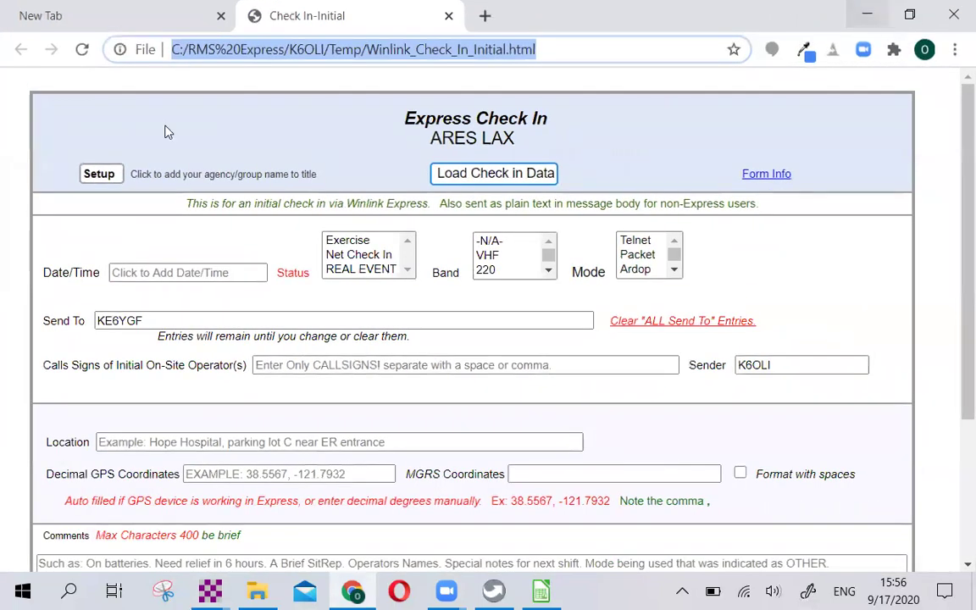
pyautogui.click(98, 174)
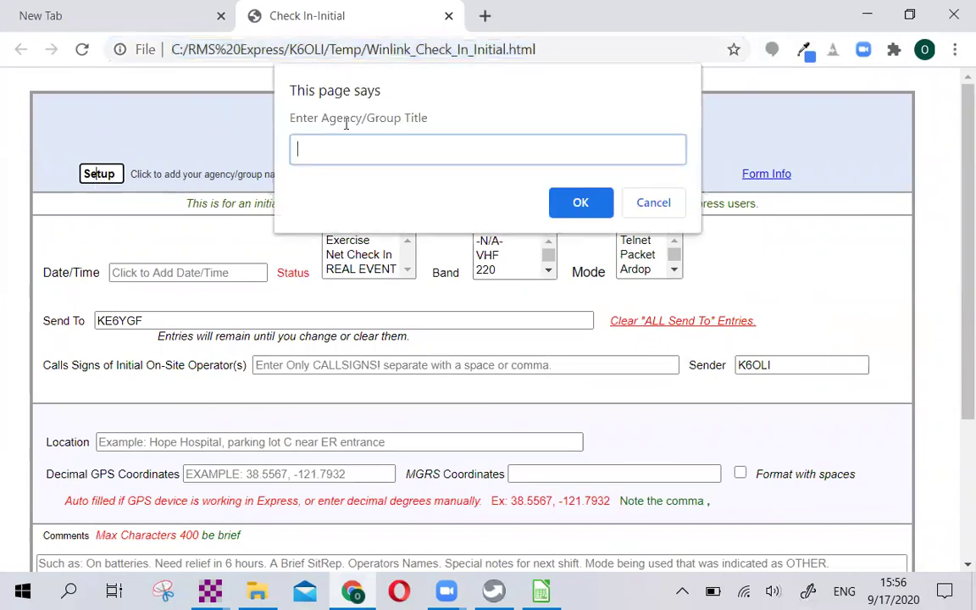
pyautogui.write('ARES LAX')
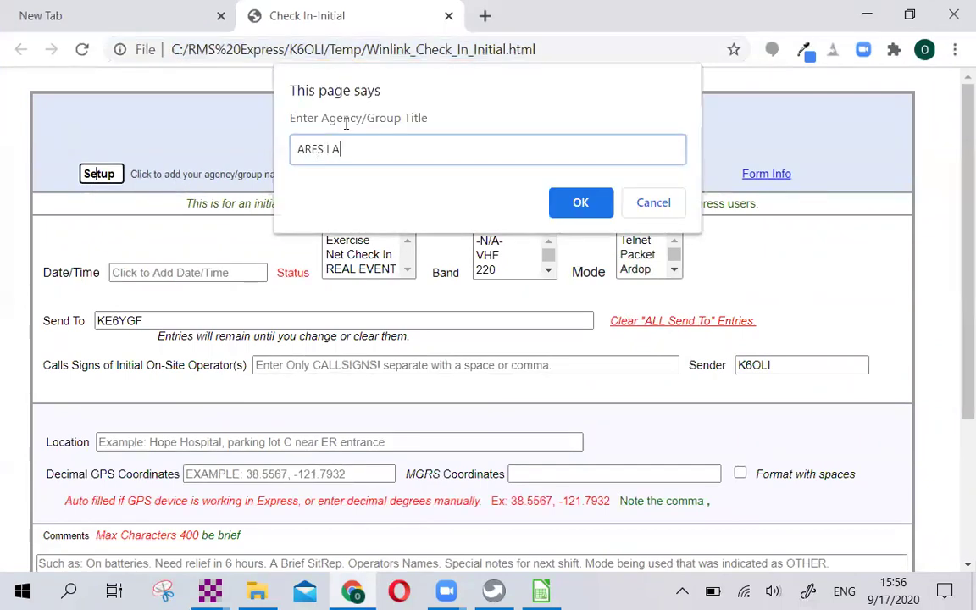
pyautogui.click(576, 202)
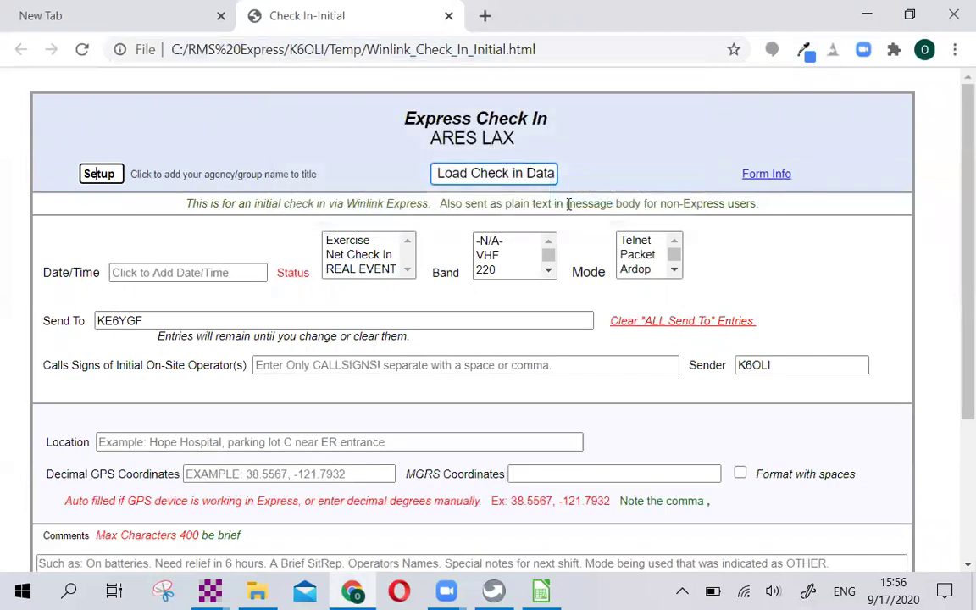
pyautogui.moveTo(428, 141); pyautogui.dragTo(532, 158)
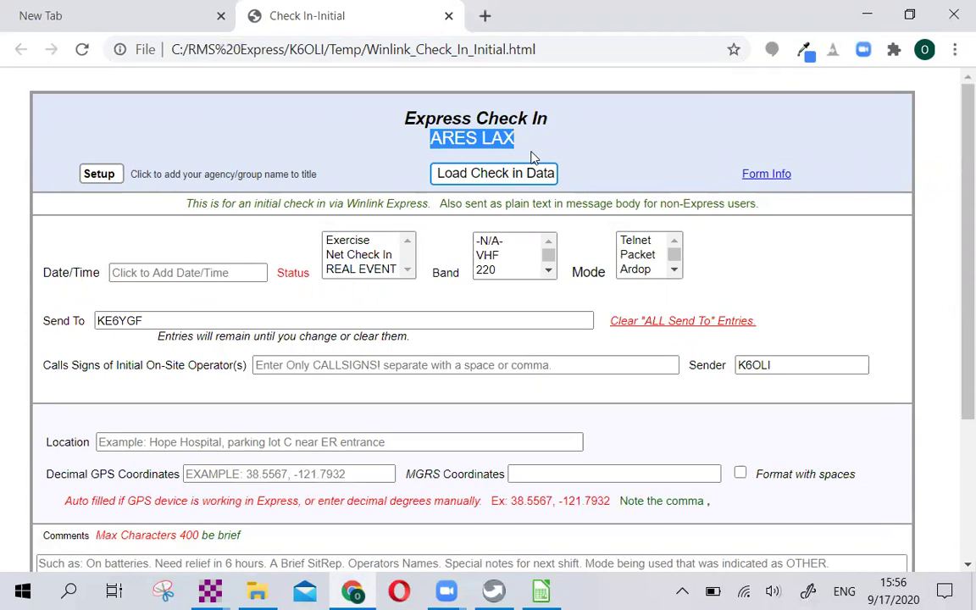
# - Set the check-in status to Exercise, band to VHF and mode to Vara FM
pyautogui.click(607, 157)
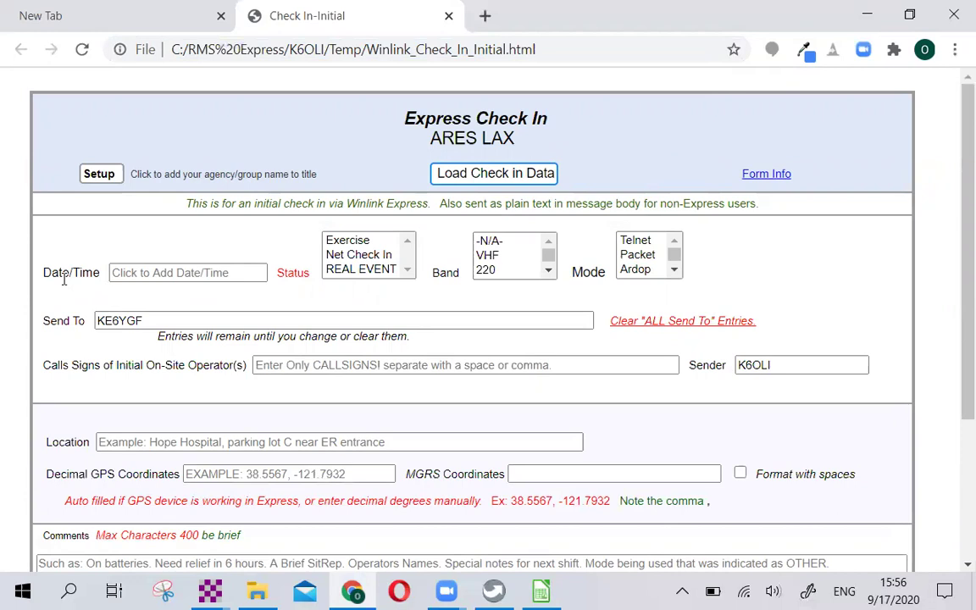
pyautogui.click(337, 243)
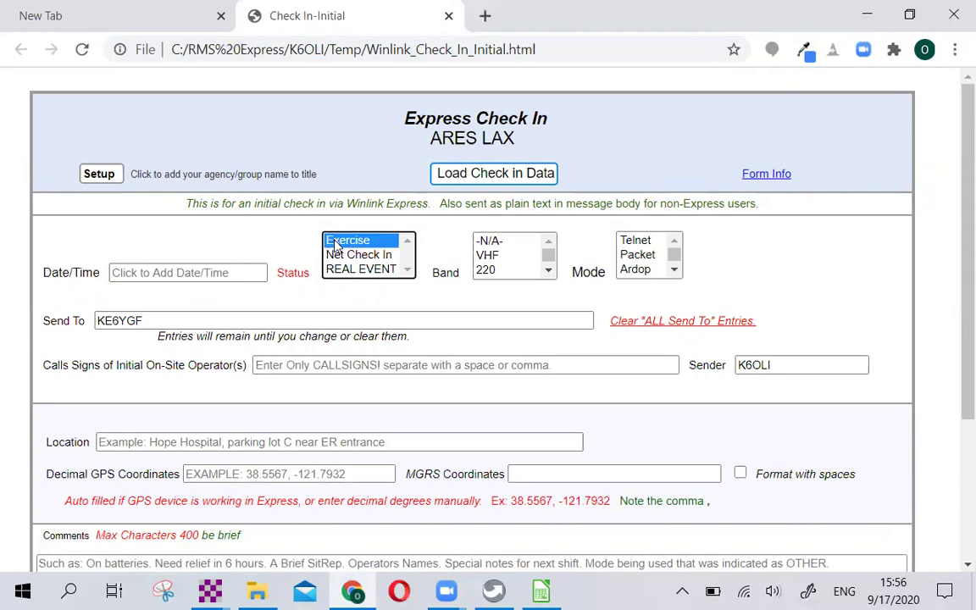
pyautogui.click(492, 256)
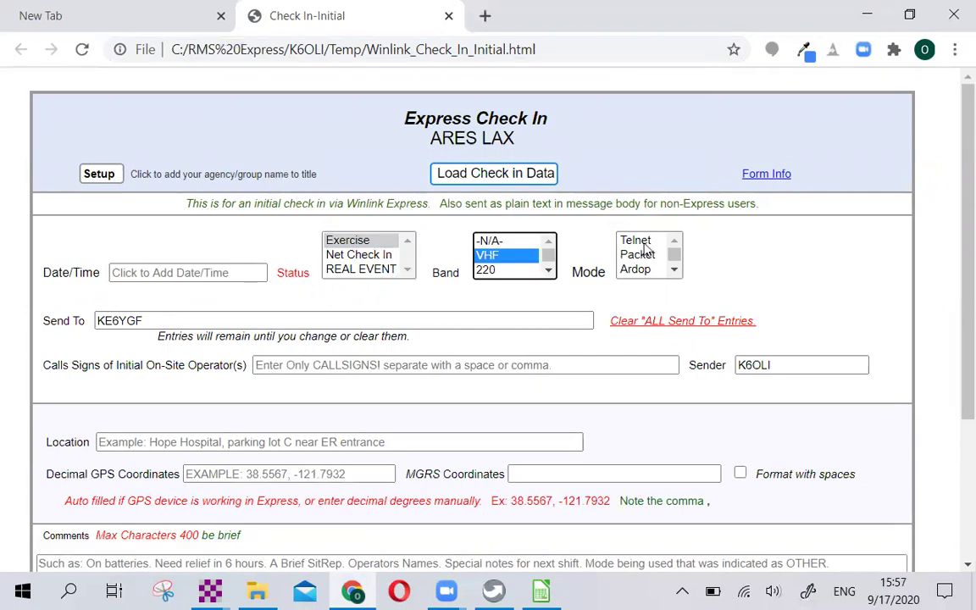
pyautogui.scroll(-2, 673, 261)
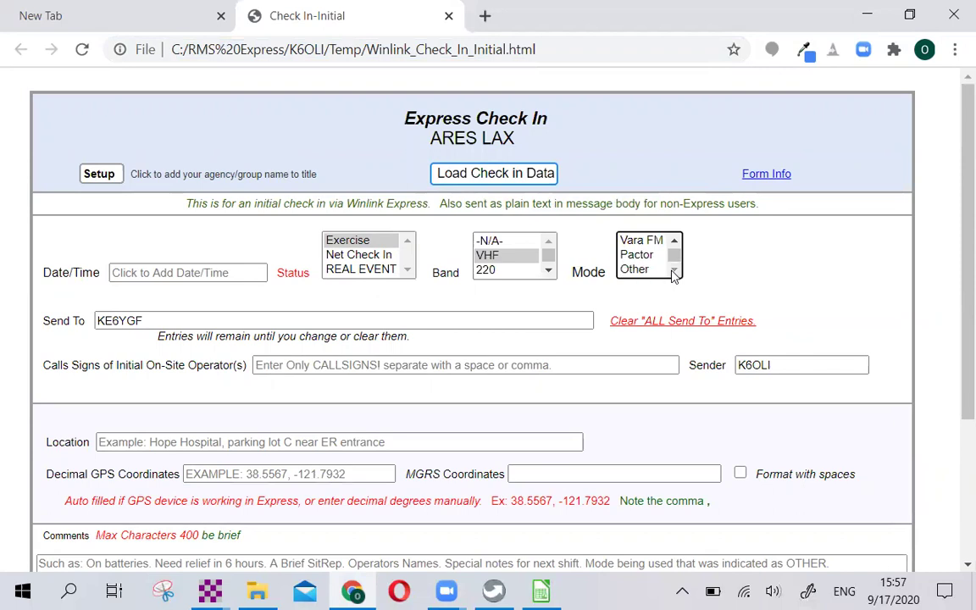
pyautogui.click(645, 243)
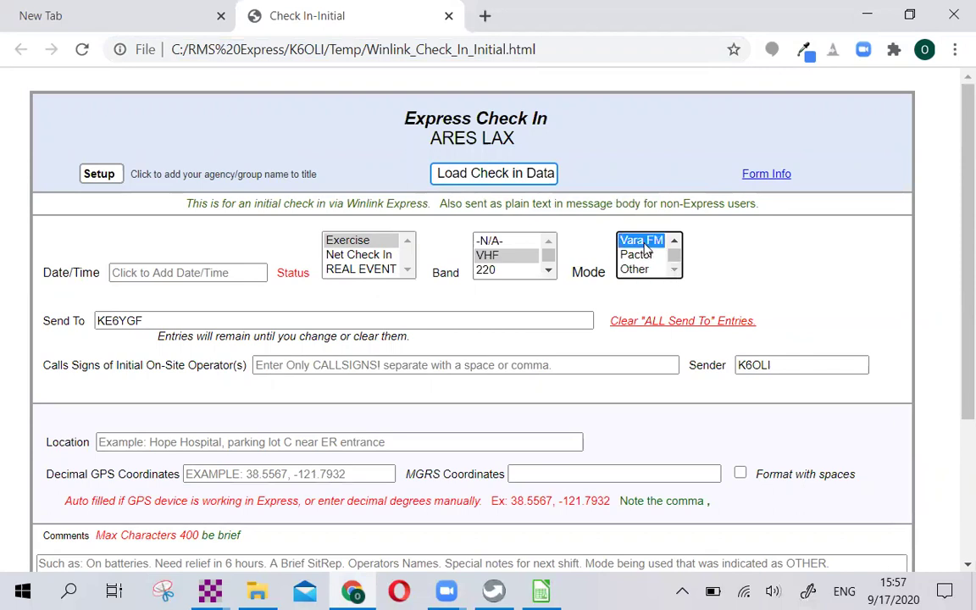
# - Clear the old Send To recipient and fill in the on-site operator's call sign from autofill
pyautogui.moveTo(149, 321); pyautogui.dragTo(66, 333)
pyautogui.press('BackSpace')
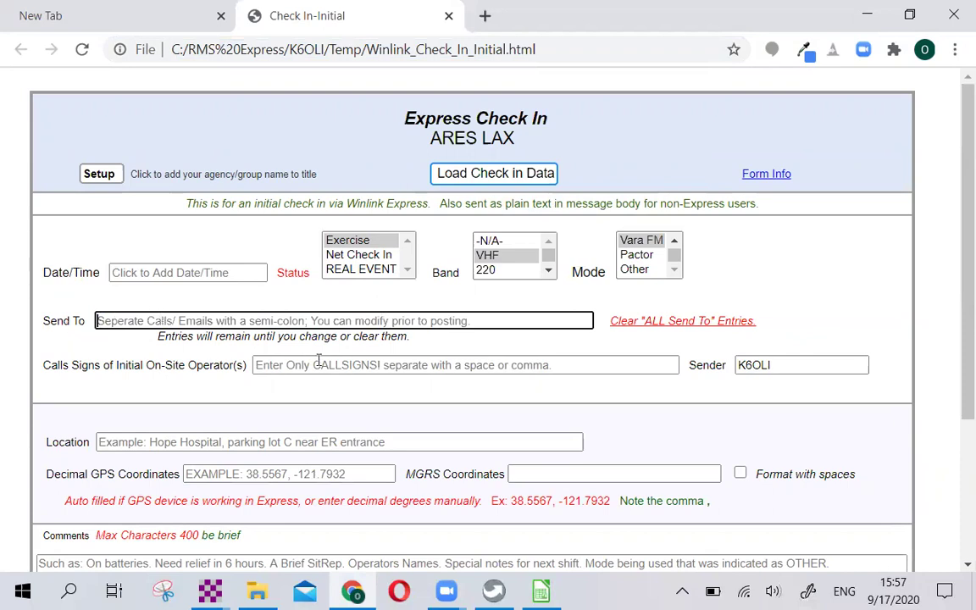
pyautogui.click(392, 365)
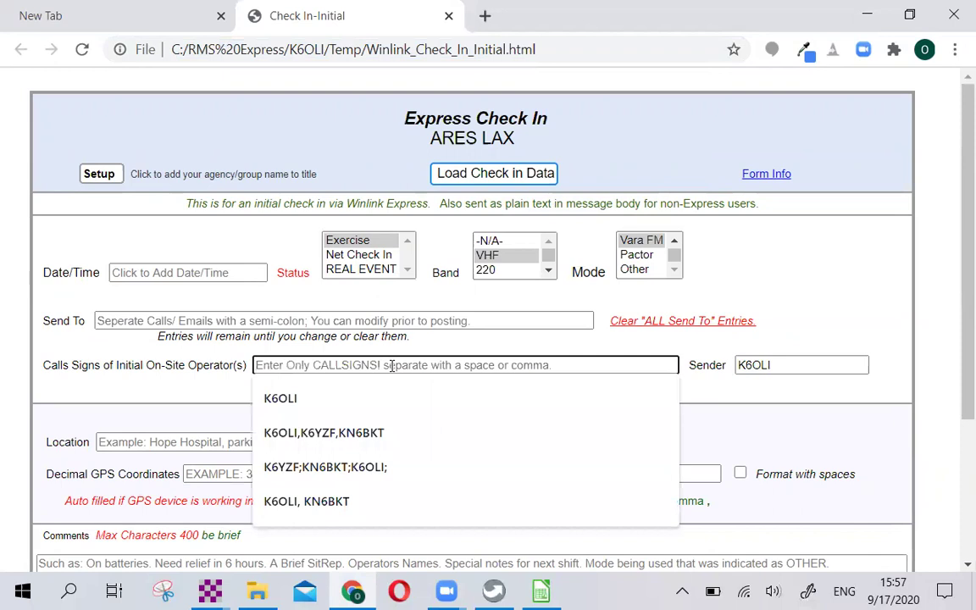
pyautogui.click(365, 397)
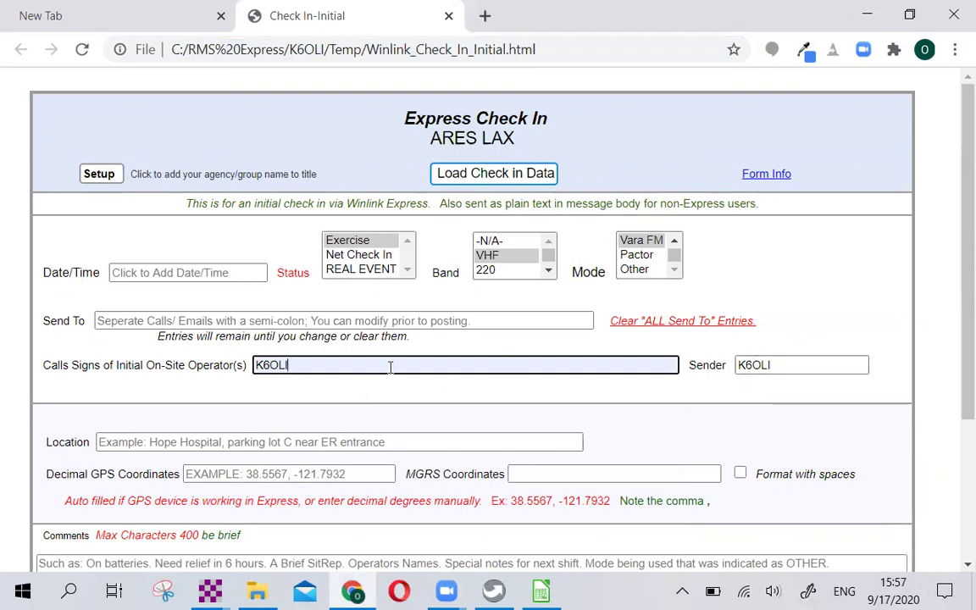
pyautogui.scroll(-1, 185, 335)
# - Fill Location with Pasadena and GPS coordinates 34.1286, -118.1557 from the autofill suggestions
pyautogui.click(166, 344)
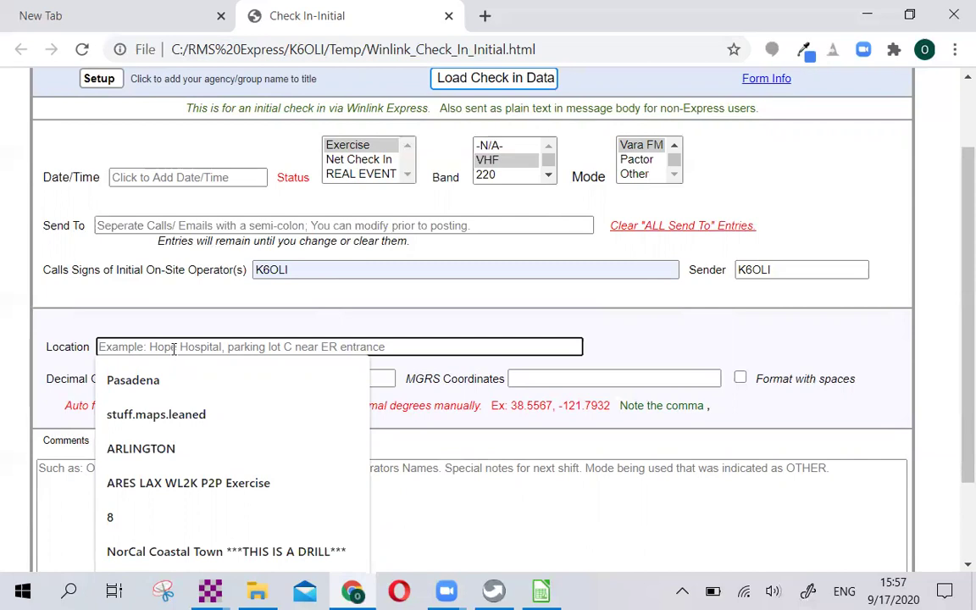
pyautogui.click(163, 381)
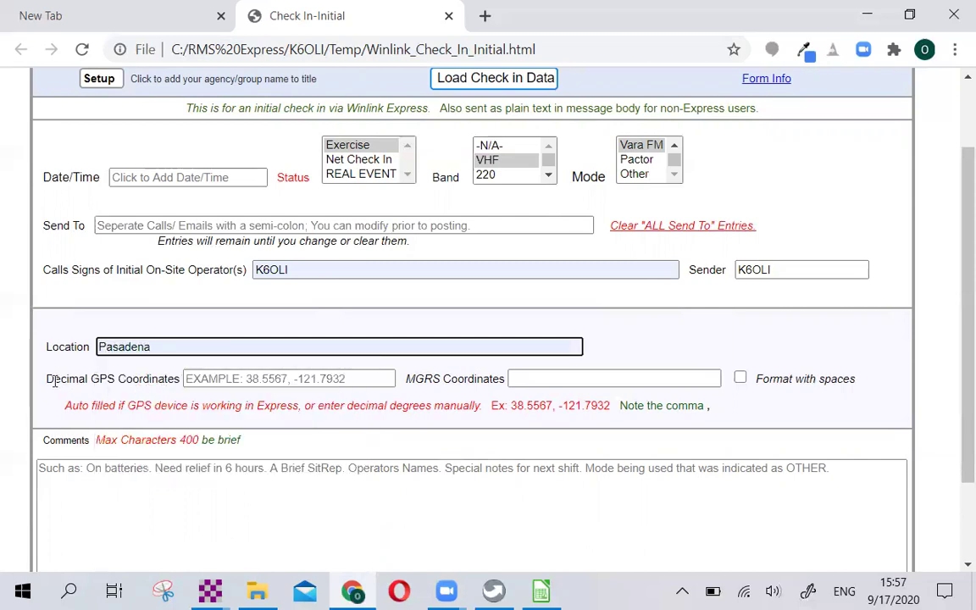
pyautogui.click(190, 380)
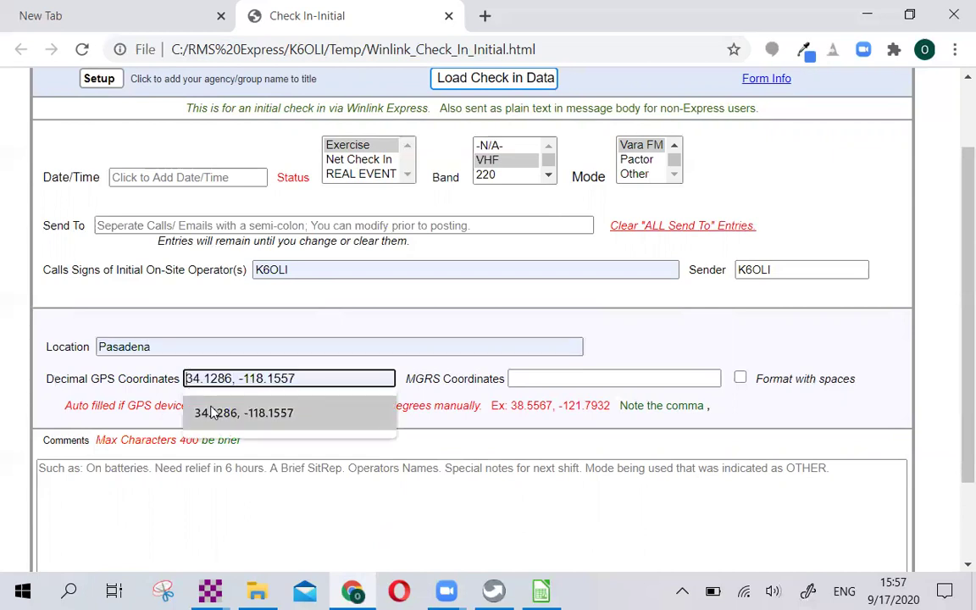
pyautogui.click(326, 416)
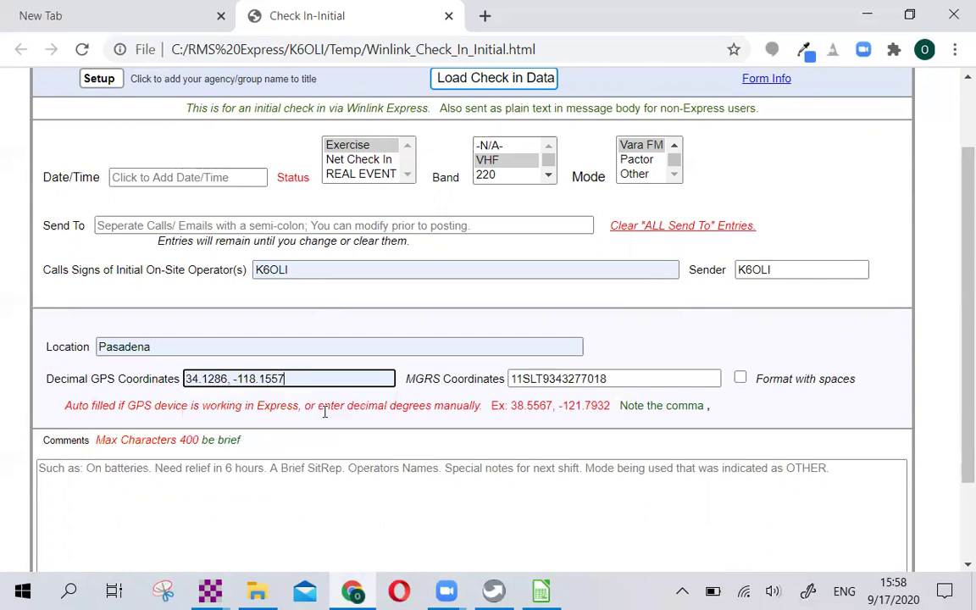
pyautogui.click(174, 348)
pyautogui.moveTo(174, 349); pyautogui.dragTo(97, 356)
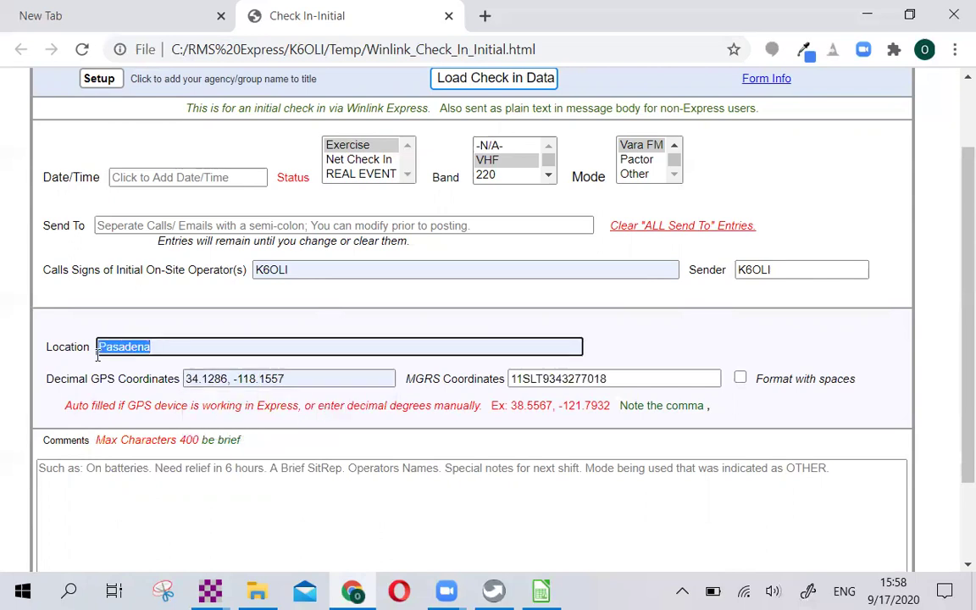
pyautogui.click(175, 347)
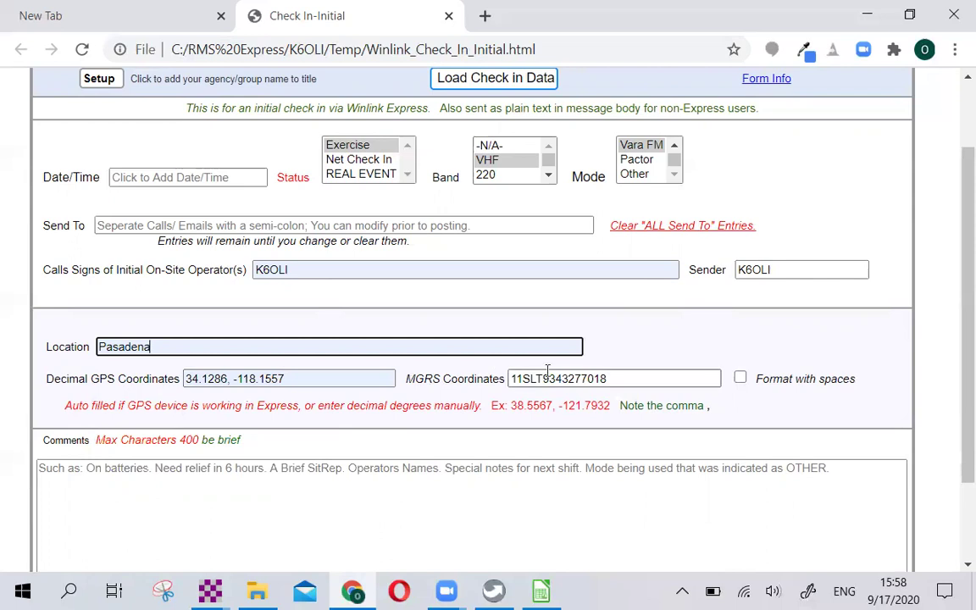
# - Enter the comment 'VHF/HF/Mesh, solar powered, 72hours', correcting the typos
pyautogui.moveTo(344, 378)
pyautogui.scroll(-2, 246, 418)
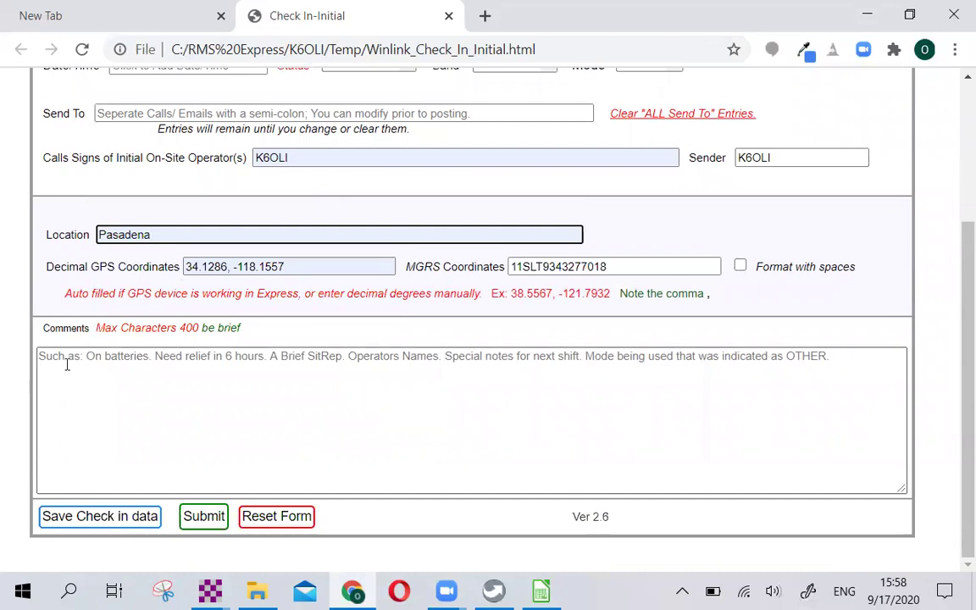
pyautogui.click(67, 364)
pyautogui.write('M')
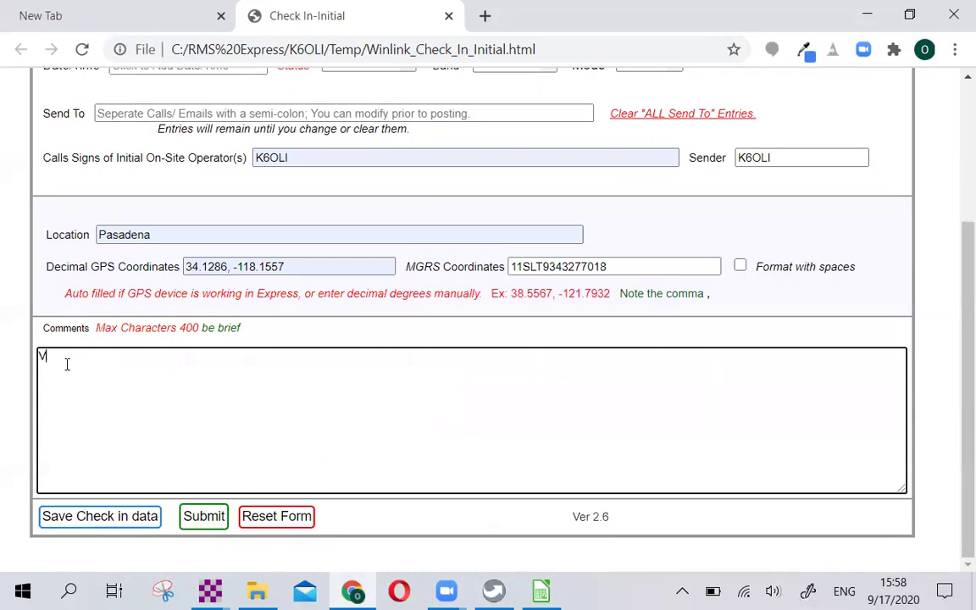
pyautogui.write('H')
pyautogui.press('BackSpace')
pyautogui.press('BackSpace')
pyautogui.write('VHF/HF/H')
pyautogui.press('BackSpace')
pyautogui.write('Mesh')
pyautogui.write(', solar poweerd, 72')
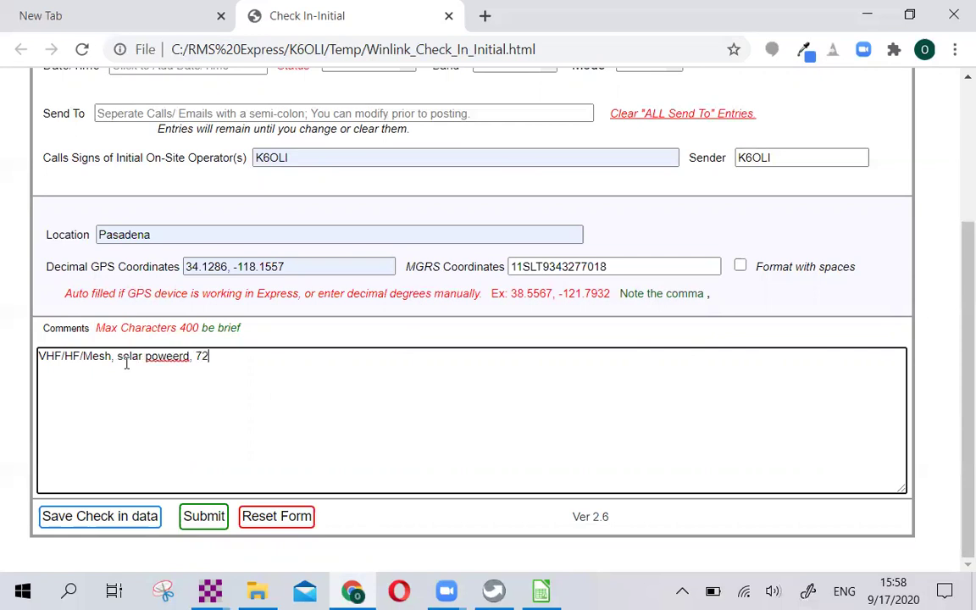
pyautogui.write('hours')
pyautogui.click(176, 356)
pyautogui.press('BackSpace')
pyautogui.write('e')
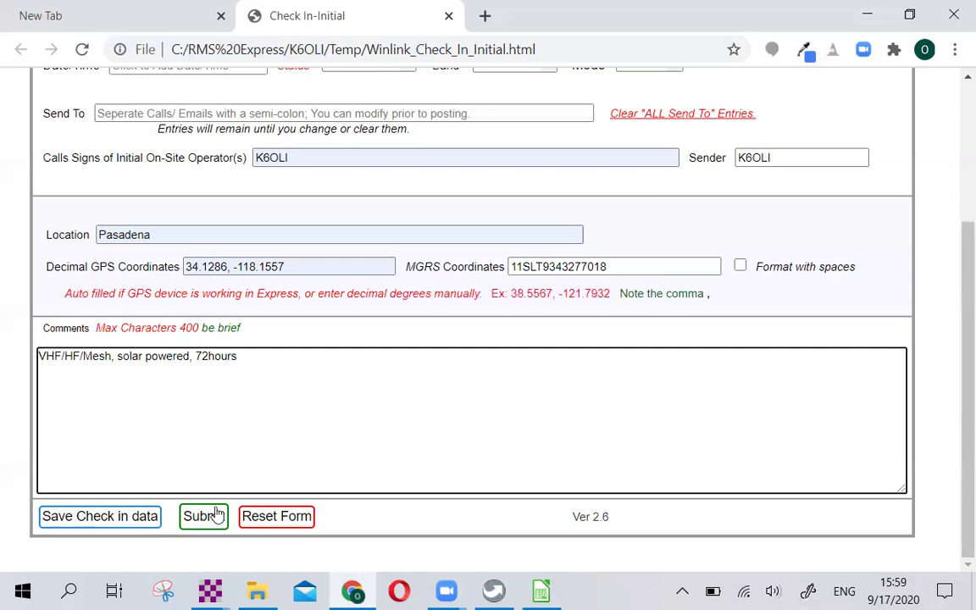
# - Save the check-in data, replacing the date/time in the file name with the operator's call sign and Exercise
pyautogui.click(105, 518)
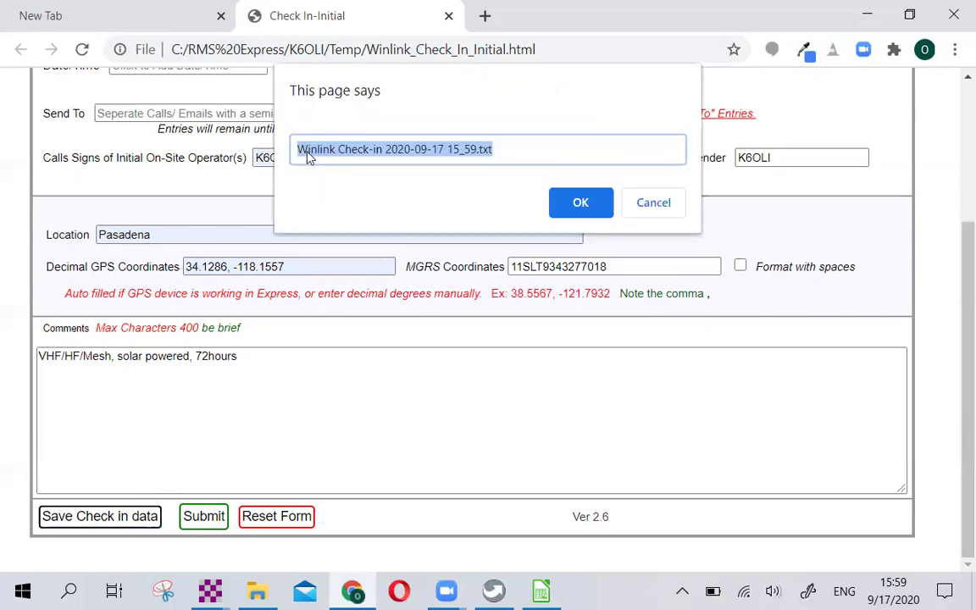
pyautogui.click(410, 151)
pyautogui.moveTo(411, 151); pyautogui.dragTo(479, 155)
pyautogui.press('BackSpace')
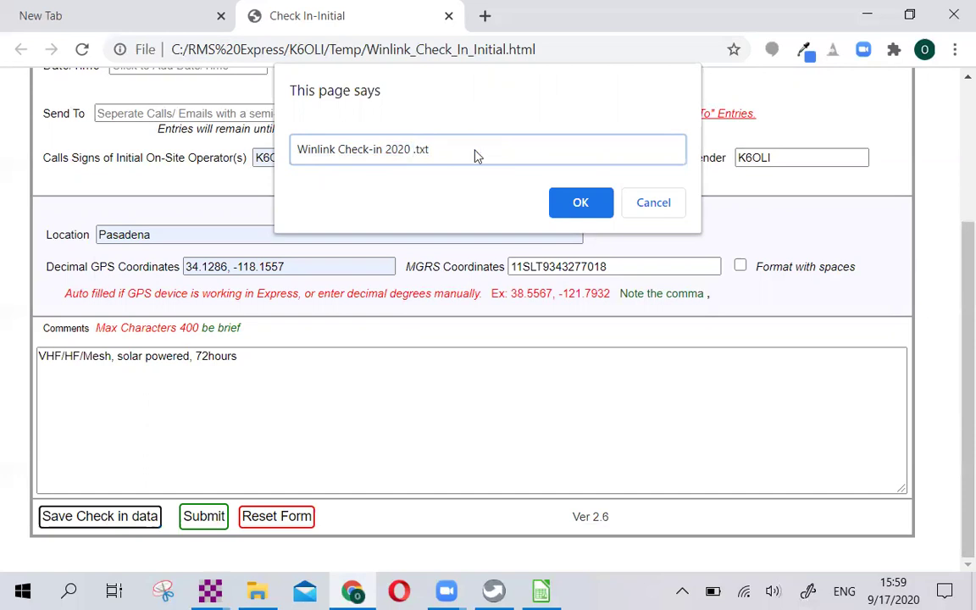
pyautogui.write('K6OLI Exercise.')
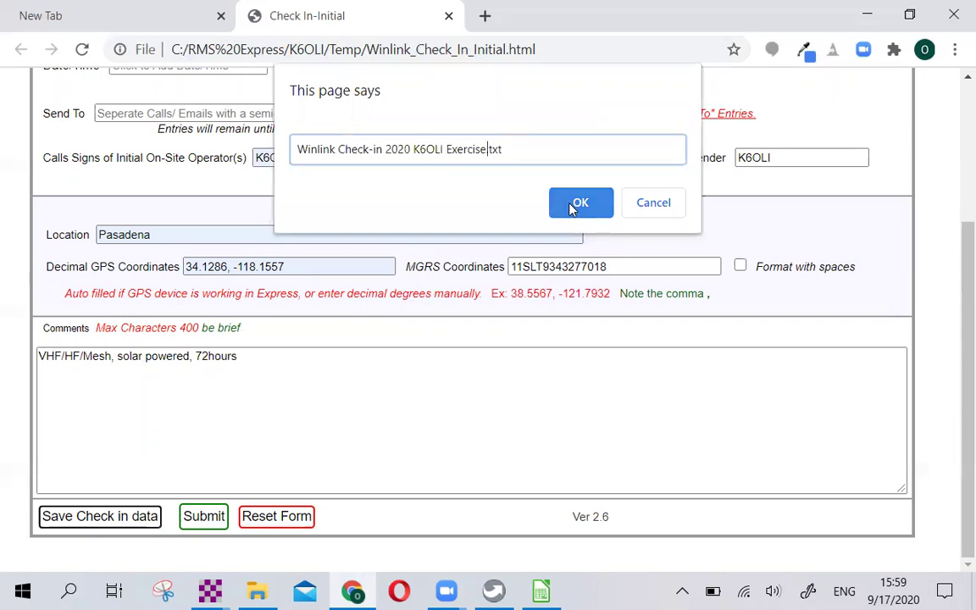
pyautogui.click(570, 208)
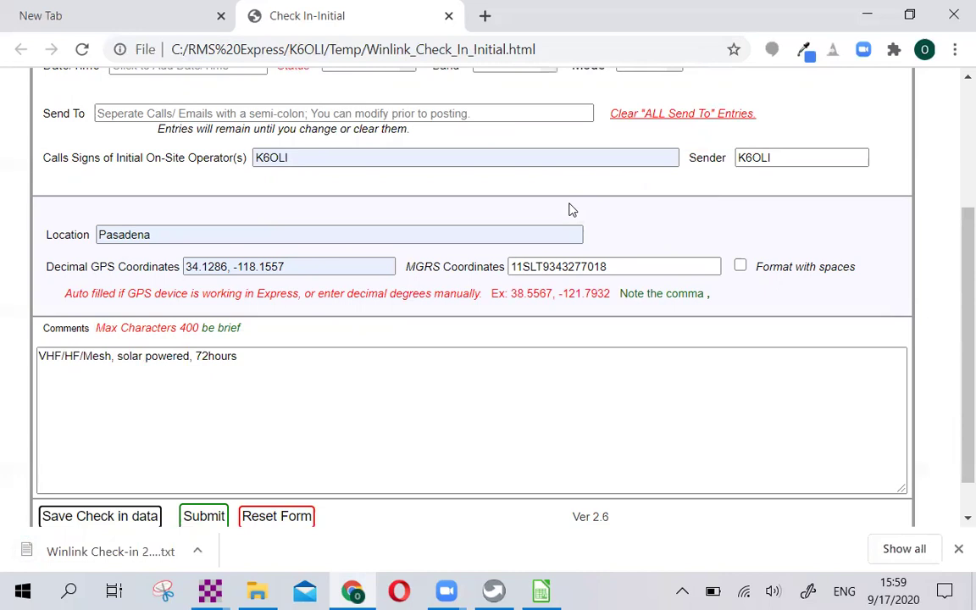
pyautogui.scroll(3, 427, 131)
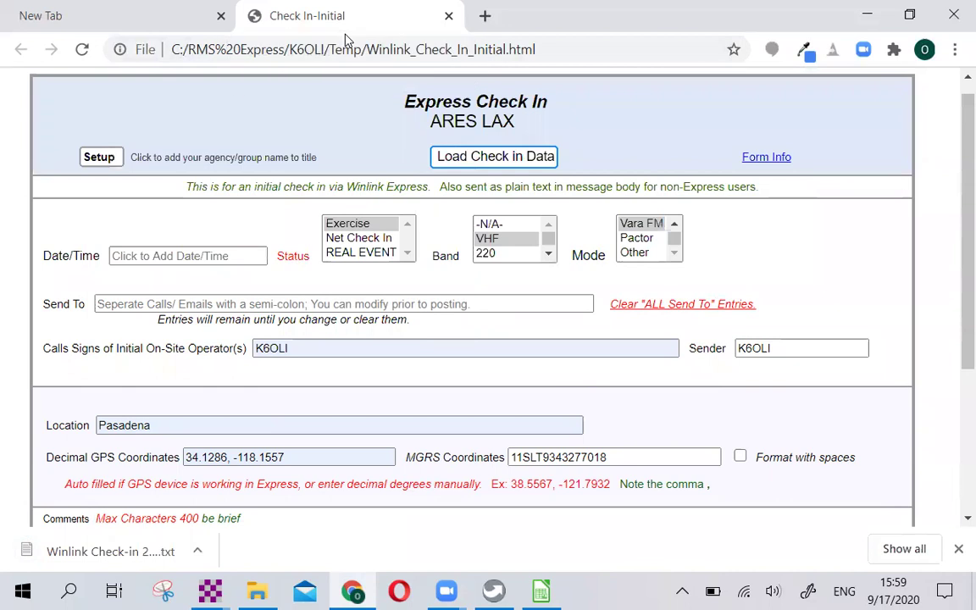
# - Close the empty browser tab, reopen the form and load the saved Winlink Check-in 2020 Exercise .txt file
pyautogui.click(220, 15)
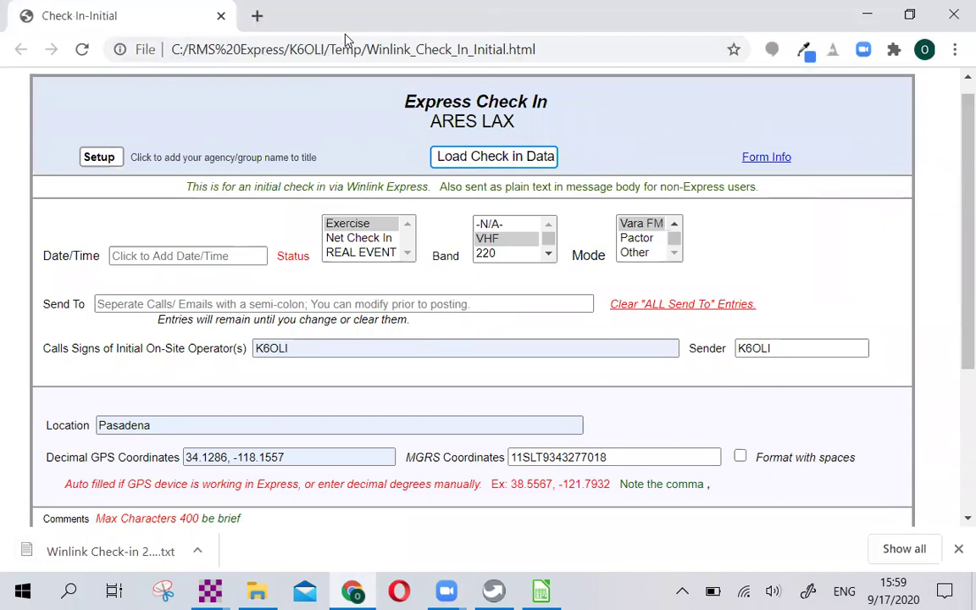
pyautogui.click(220, 15)
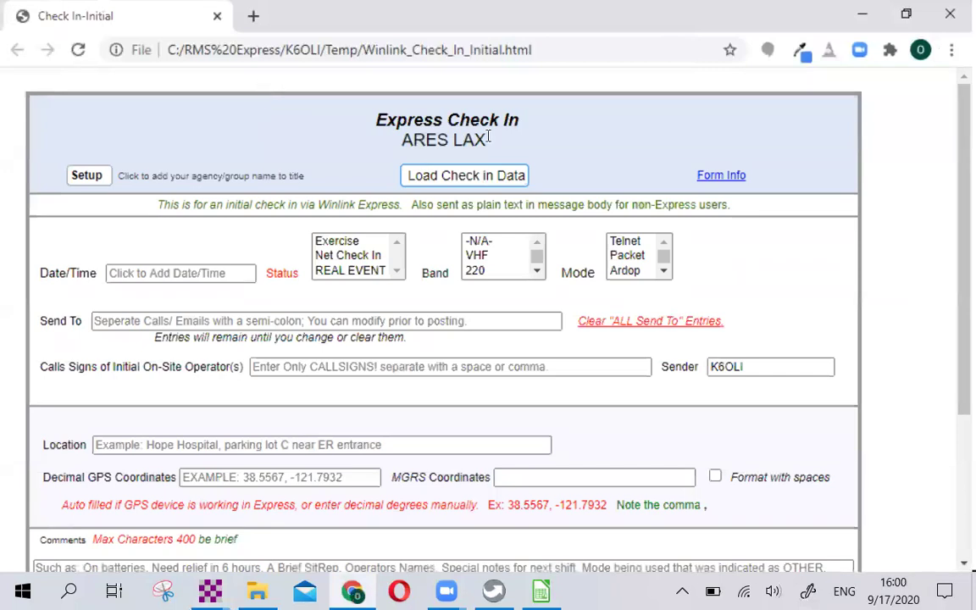
pyautogui.click(487, 175)
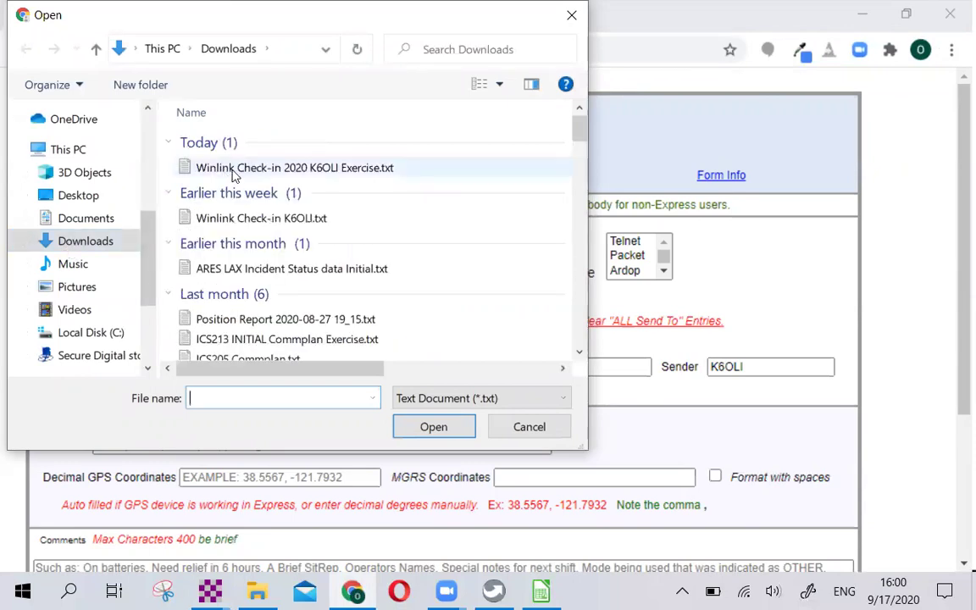
pyautogui.click(331, 168)
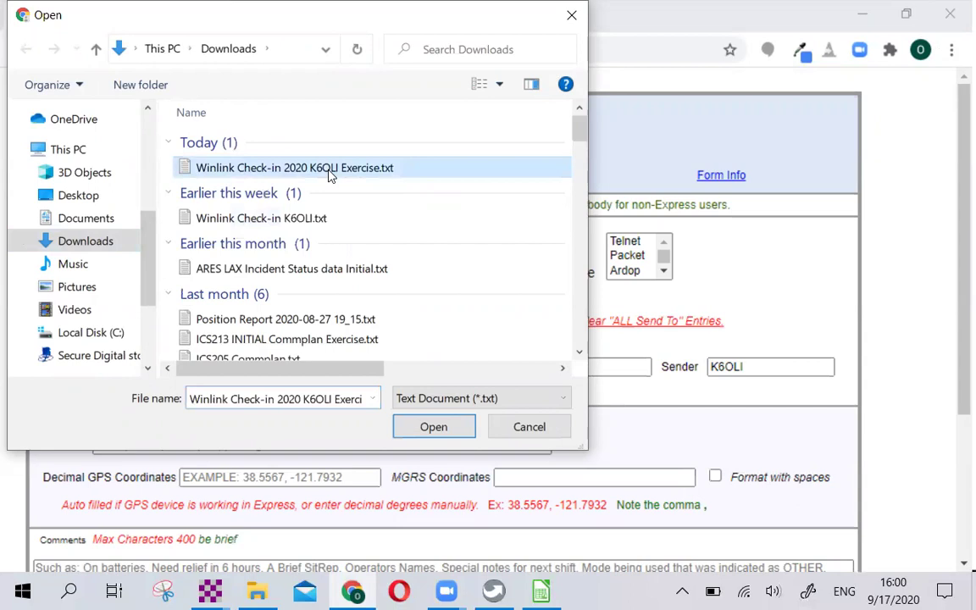
pyautogui.click(438, 429)
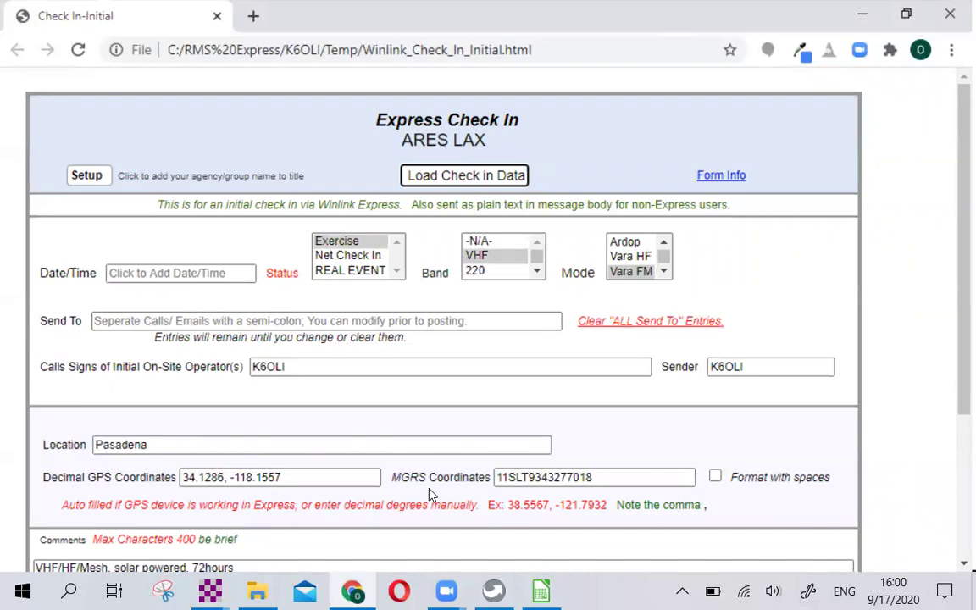
# - Stamp the current date and time, enter the recipient's call sign in Send To, and submit the form
pyautogui.click(216, 277)
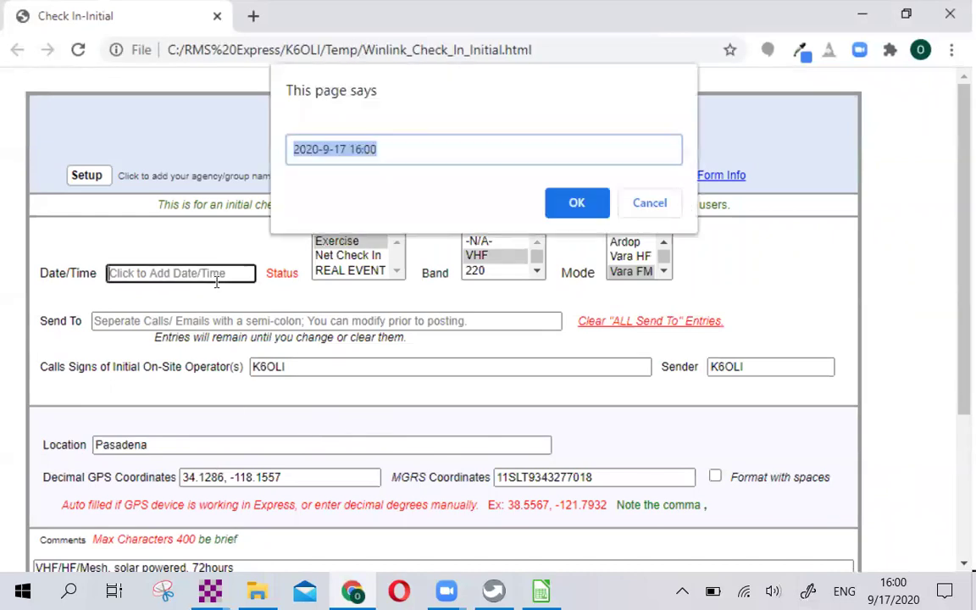
pyautogui.click(565, 199)
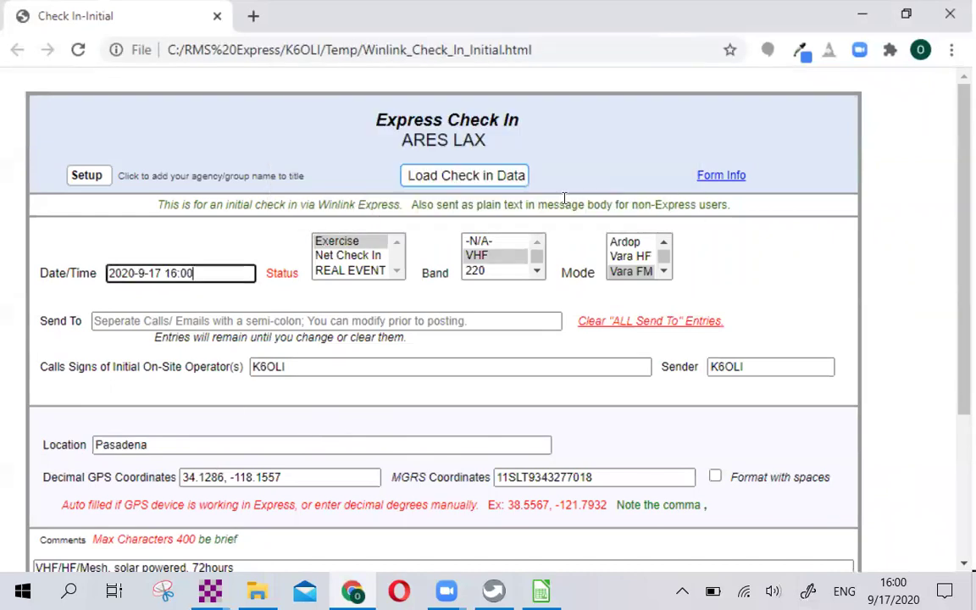
pyautogui.click(235, 318)
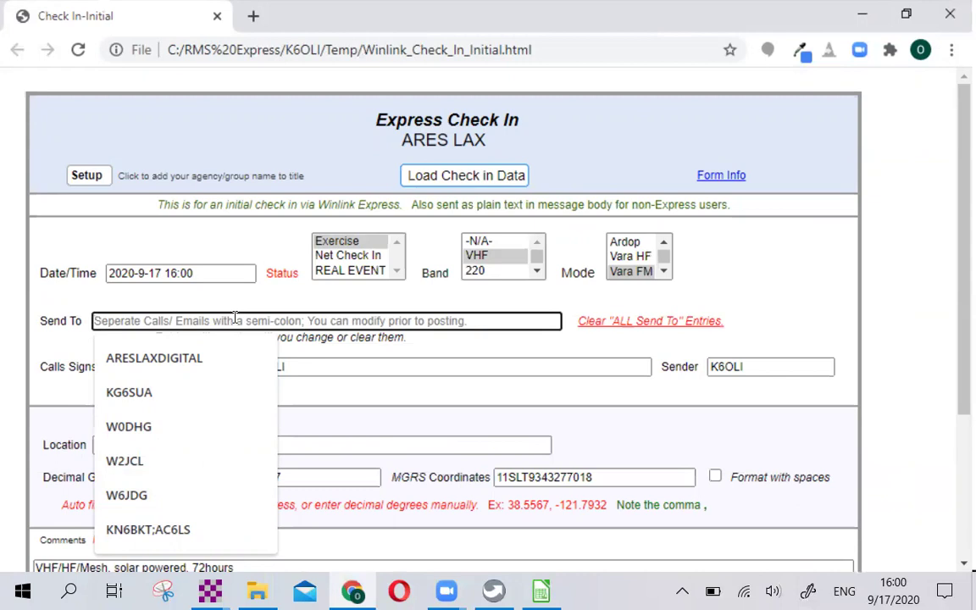
pyautogui.write('KE6YG')
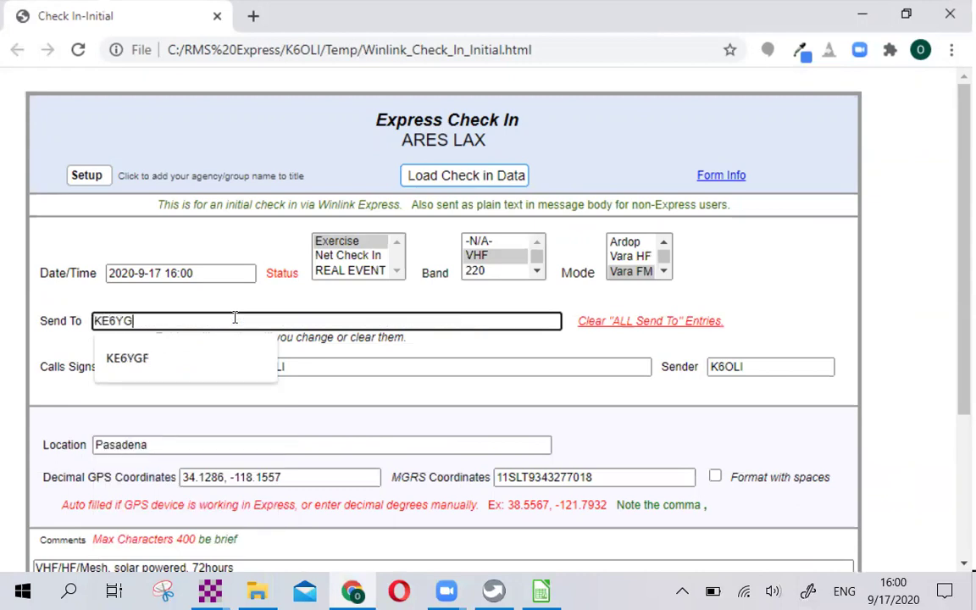
pyautogui.write('F')
pyautogui.scroll(-3, 236, 317)
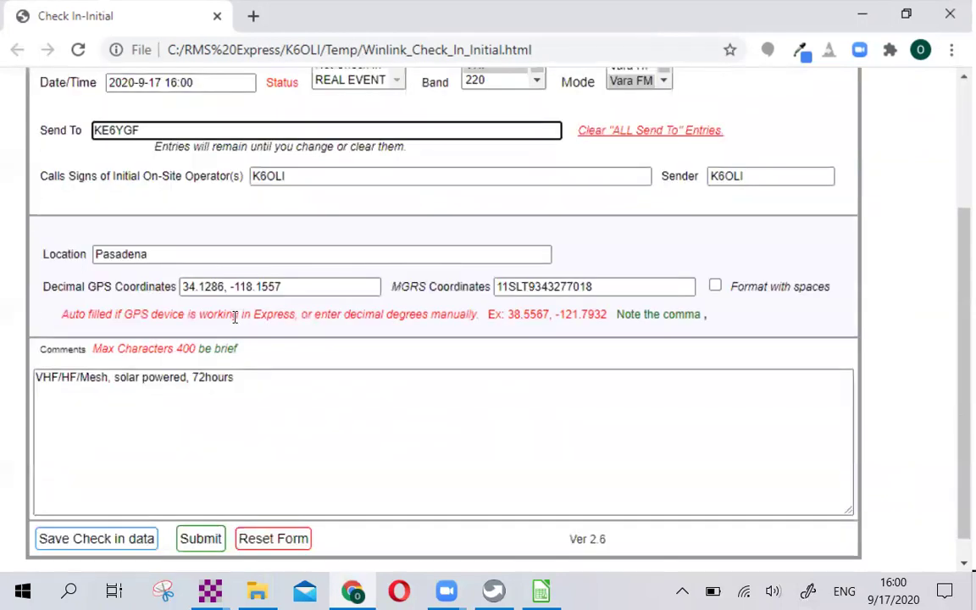
pyautogui.scroll(-1, 236, 318)
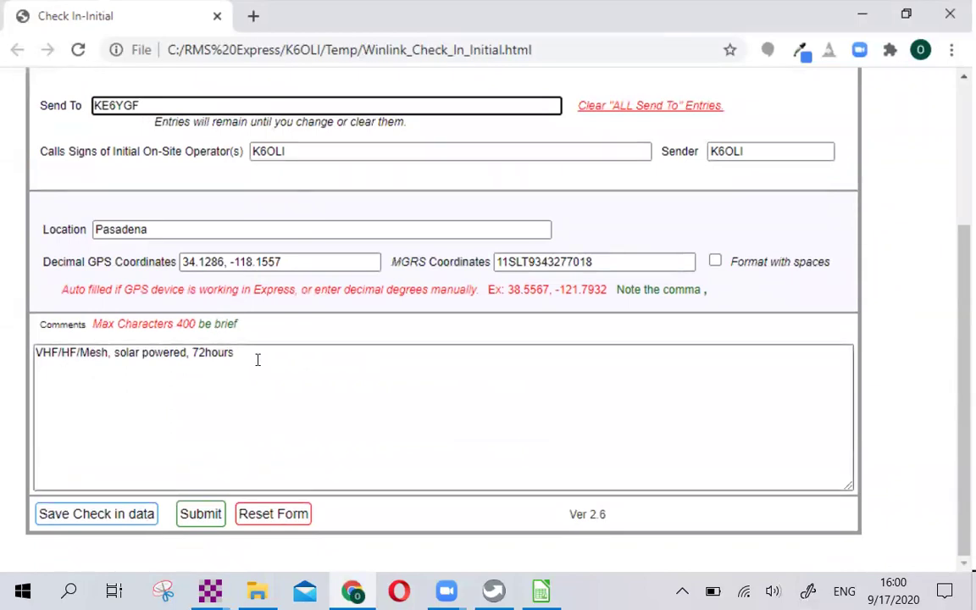
pyautogui.click(257, 360)
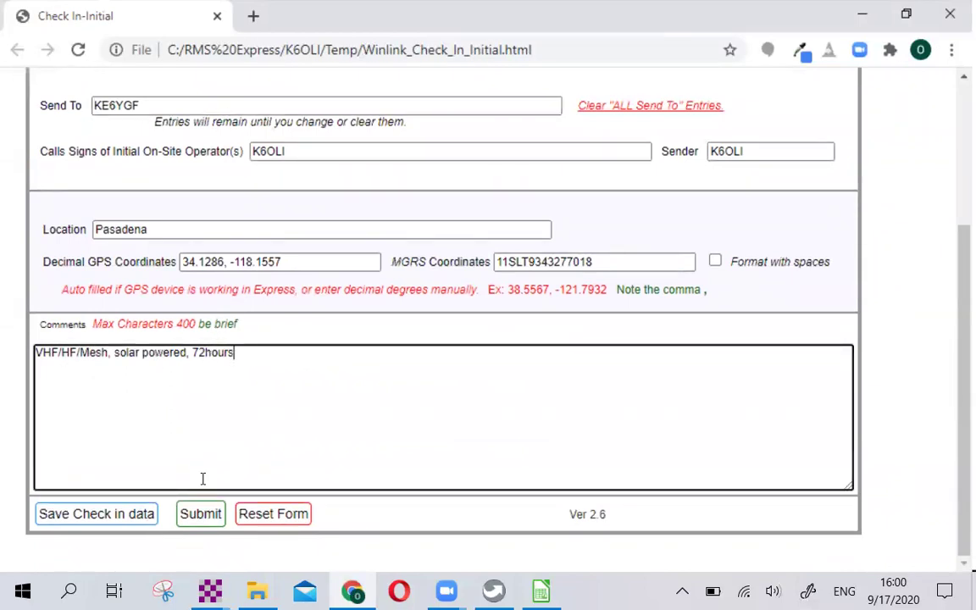
pyautogui.click(198, 519)
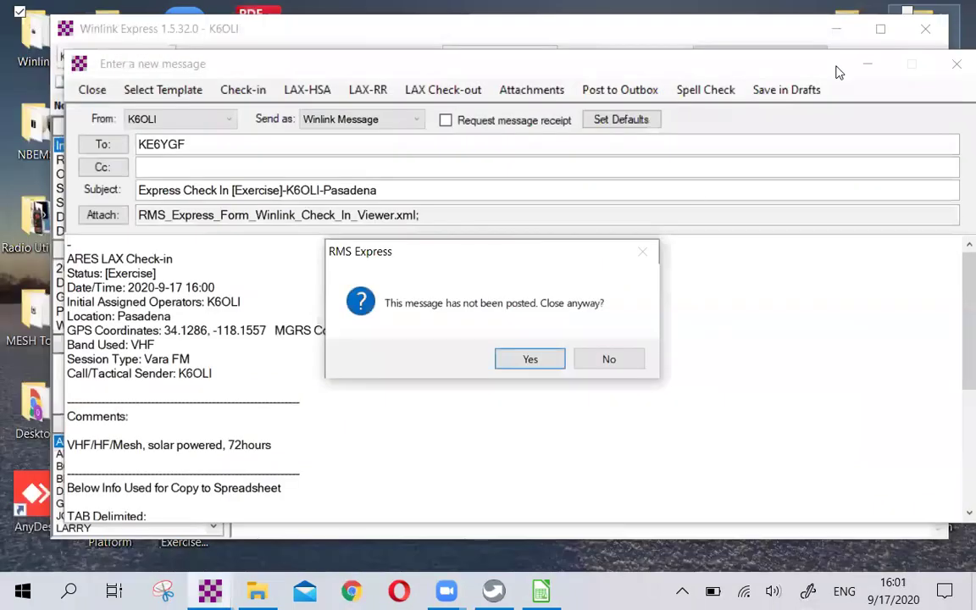
# - Keep the unposted message open and switch Send as to Peer-to-Peer Message
pyautogui.click(609, 359)
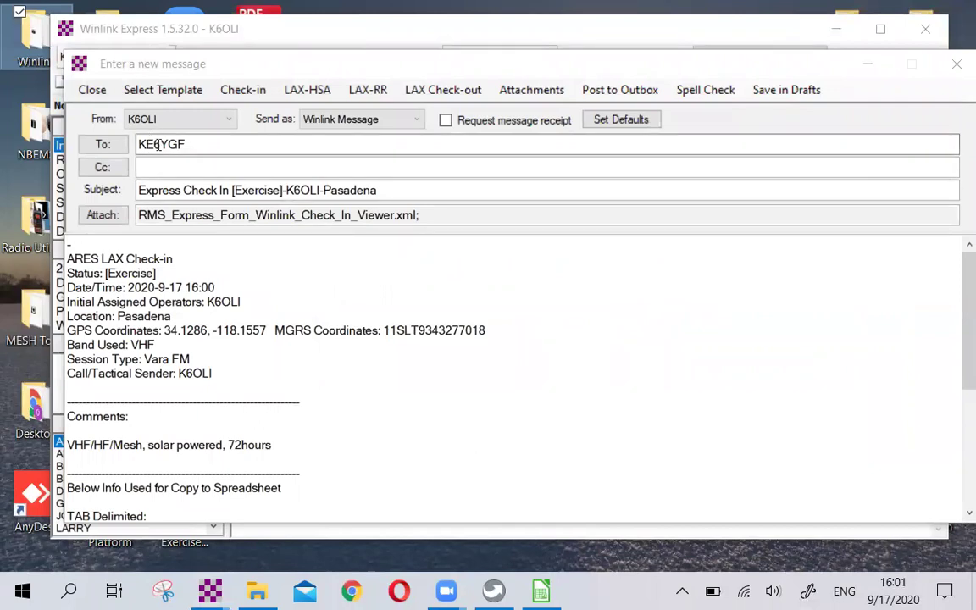
pyautogui.click(327, 121)
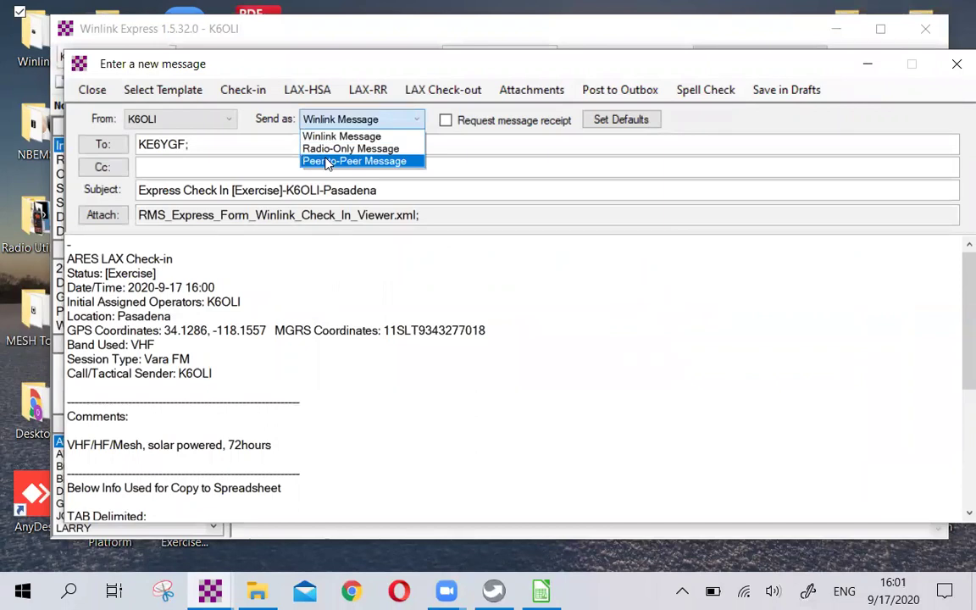
pyautogui.click(327, 161)
pyautogui.click(331, 120)
pyautogui.click(330, 135)
pyautogui.click(336, 124)
pyautogui.click(339, 161)
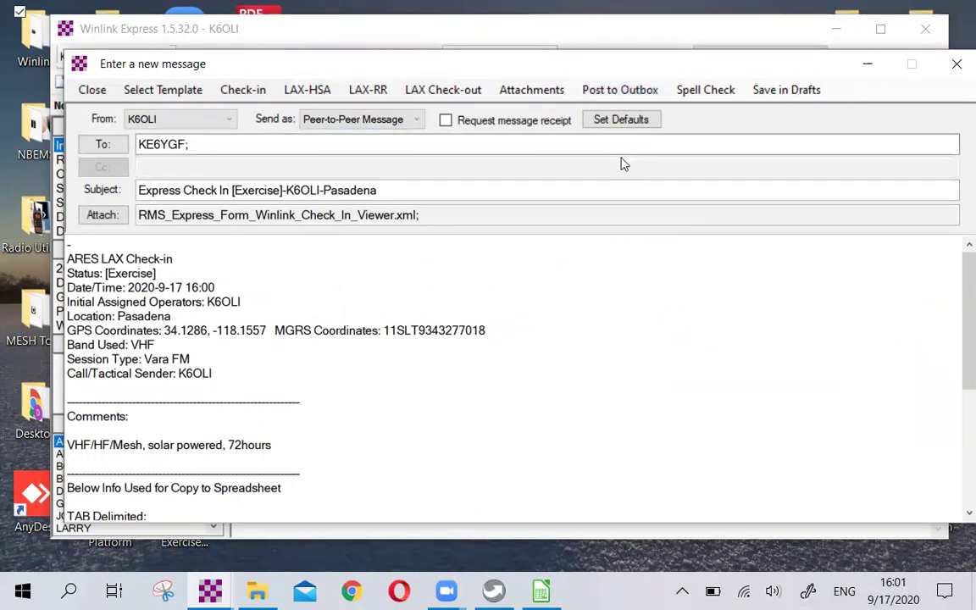
# - Select and copy the TAB Delimited ARES LAX check-in line in the message body
pyautogui.scroll(-2, 559, 244)
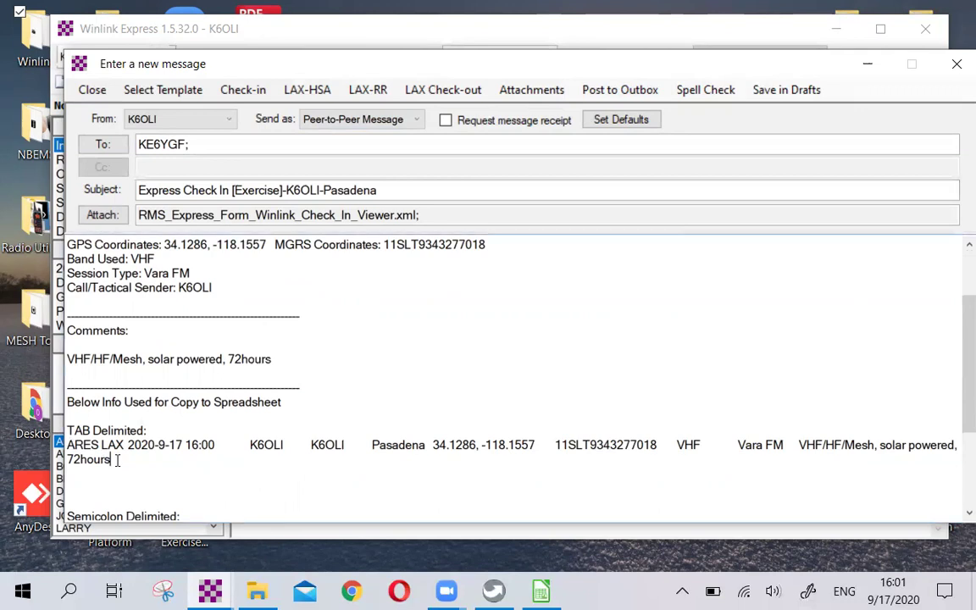
pyautogui.moveTo(116, 459); pyautogui.dragTo(70, 448)
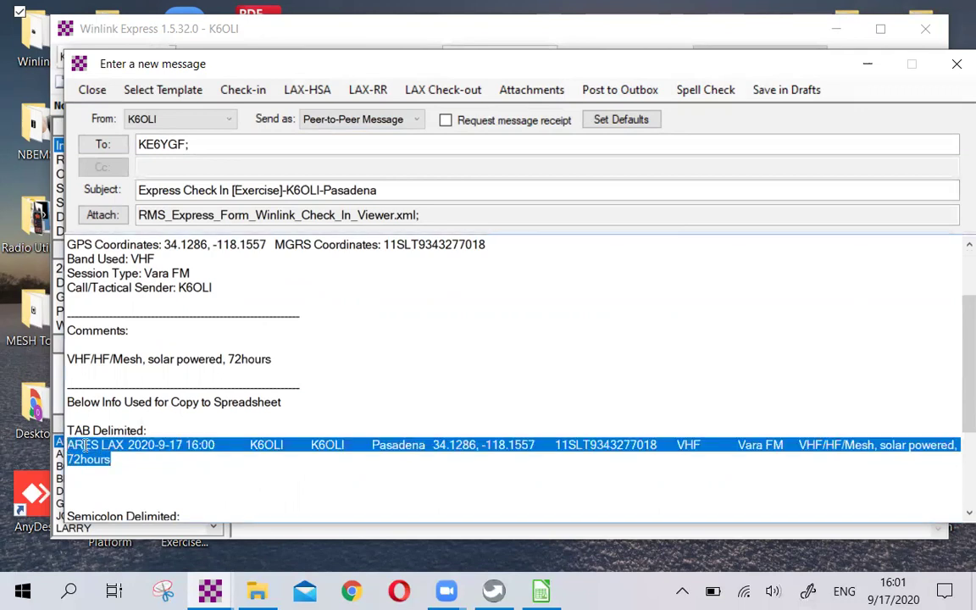
pyautogui.rightClick(84, 444)
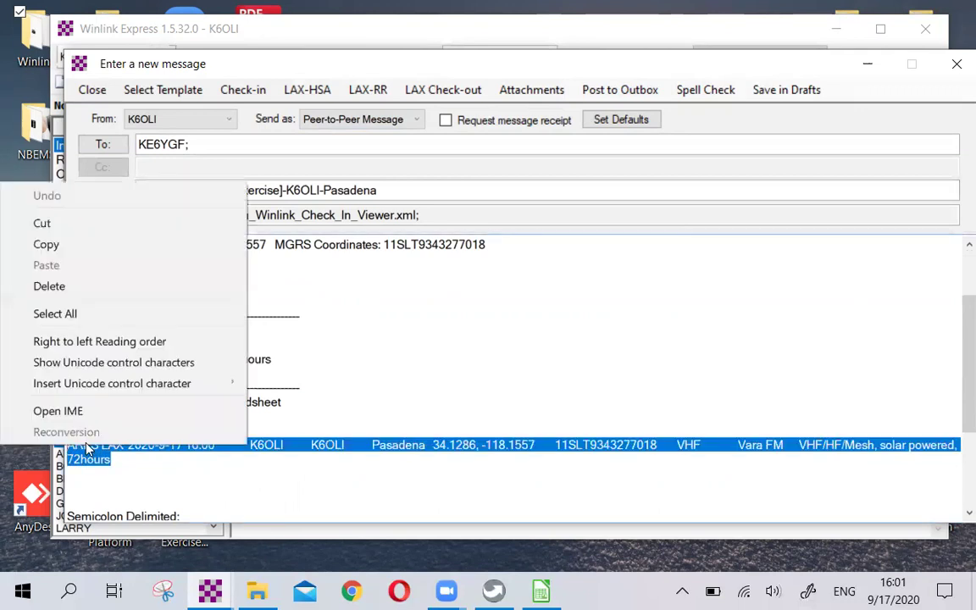
pyautogui.click(95, 245)
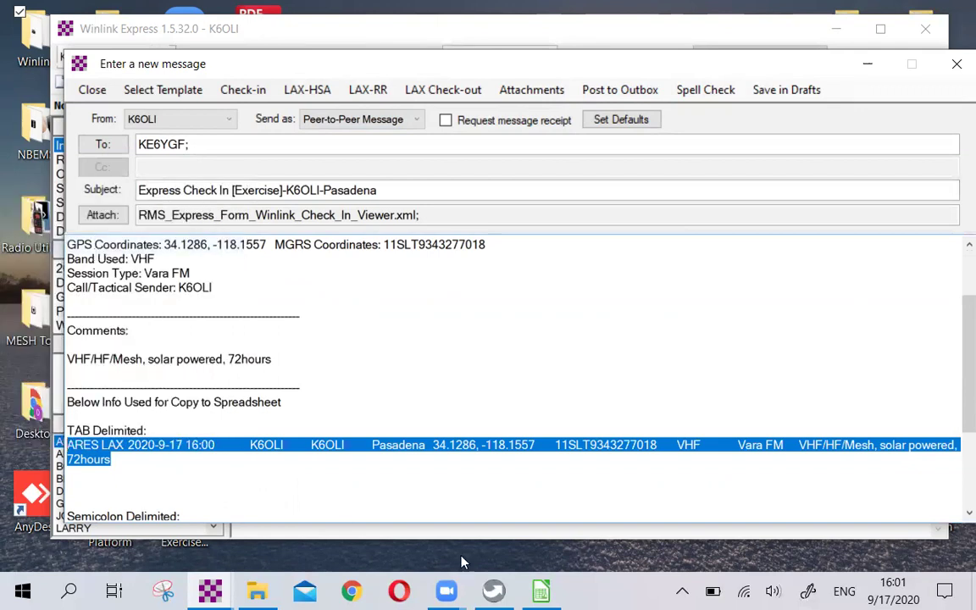
# - Paste the copied ARES LAX check-in into the summary sheet starting at cell A3
pyautogui.click(538, 591)
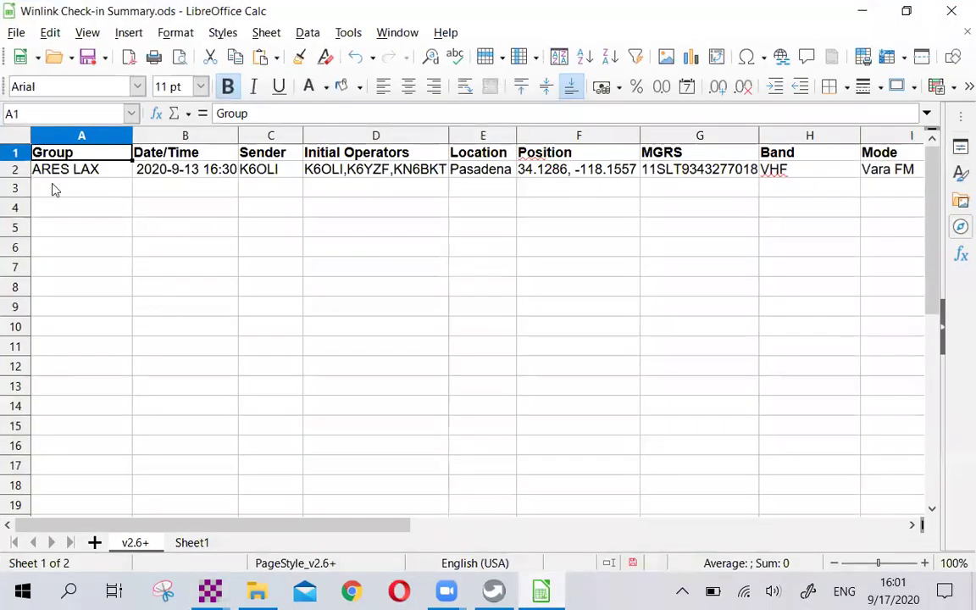
pyautogui.click(52, 188)
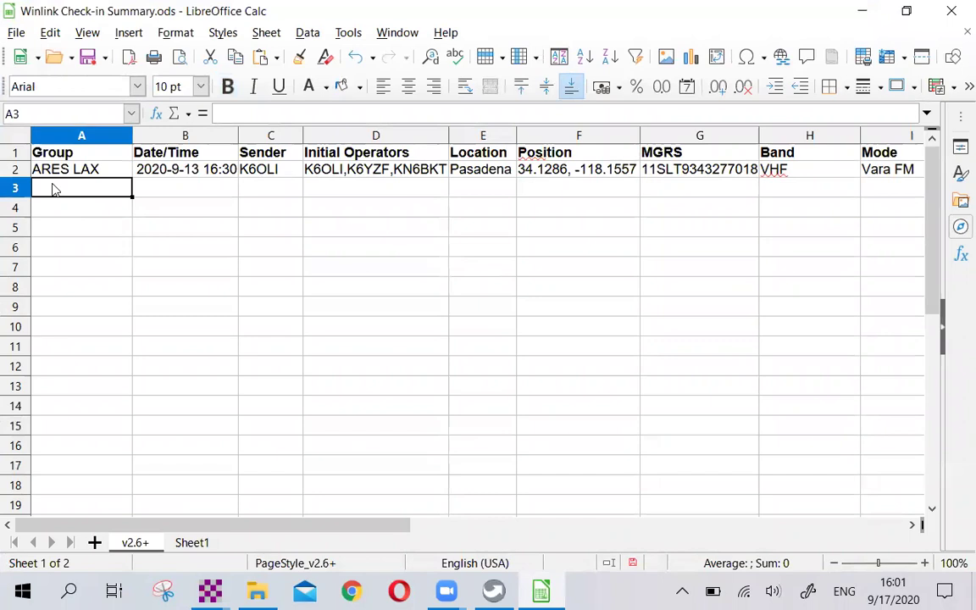
pyautogui.rightClick(53, 188)
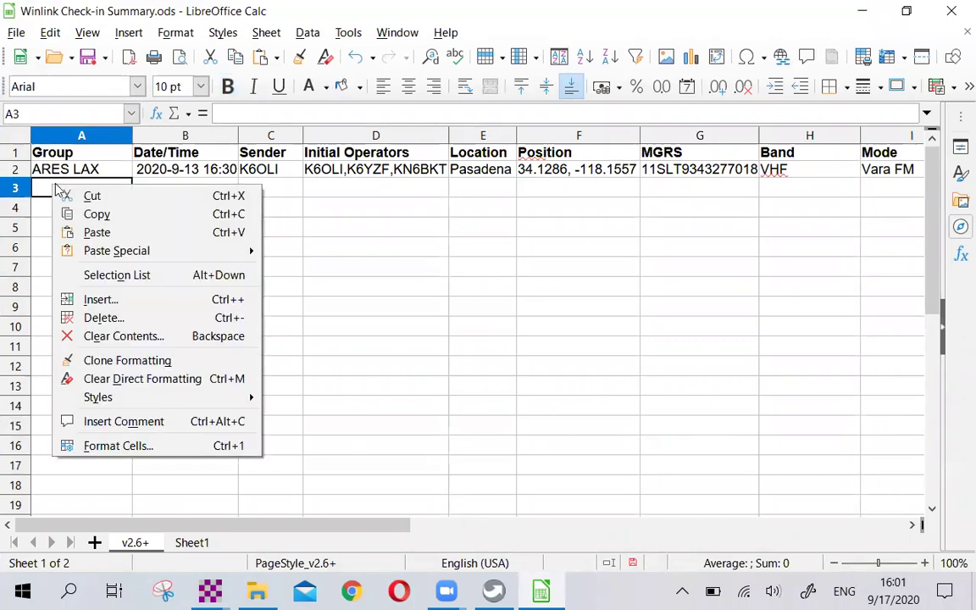
pyautogui.click(96, 233)
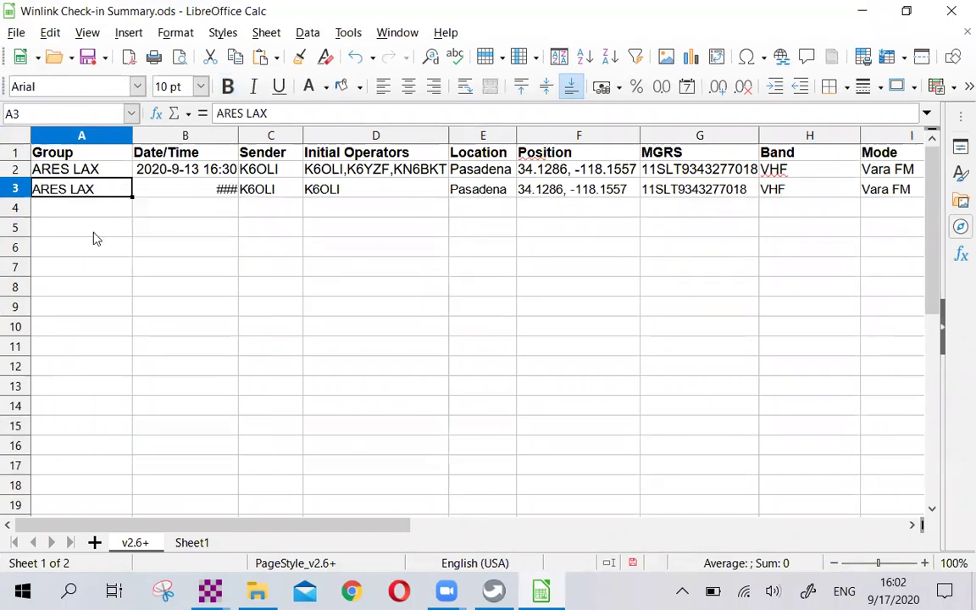
pyautogui.doubleClick(237, 135)
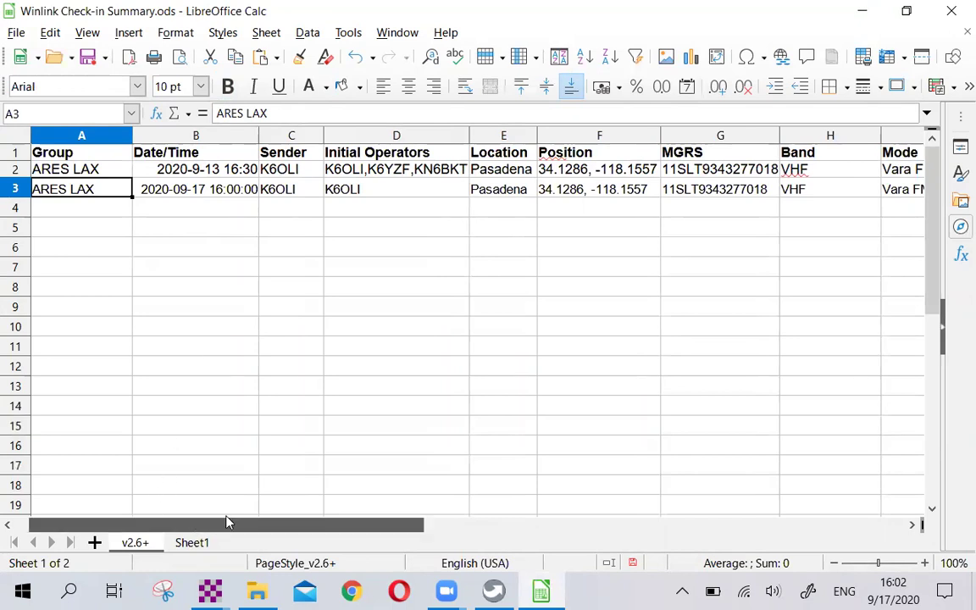
pyautogui.moveTo(225, 506); pyautogui.dragTo(257, 483)
pyautogui.click(100, 273)
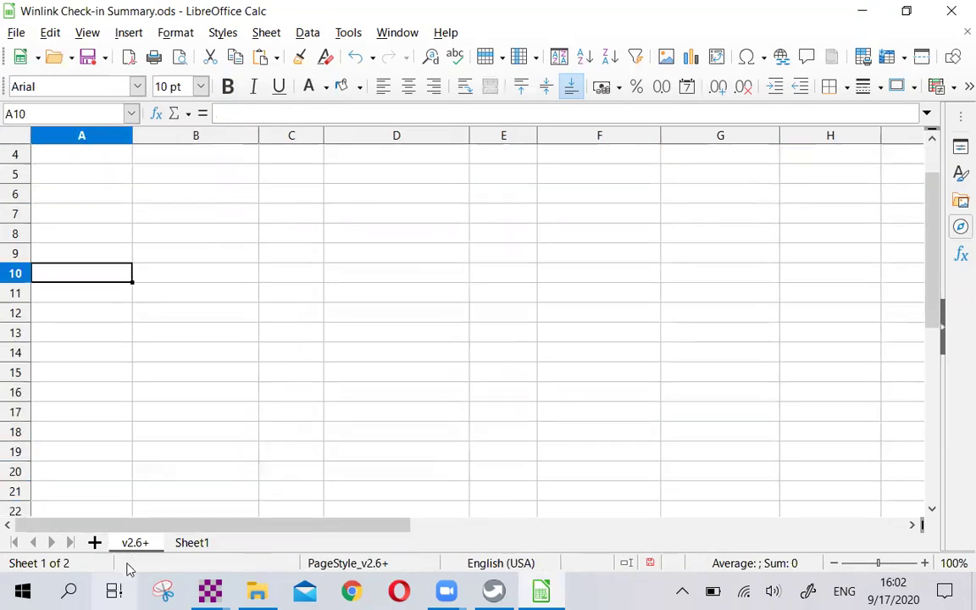
pyautogui.scroll(1, 65, 392)
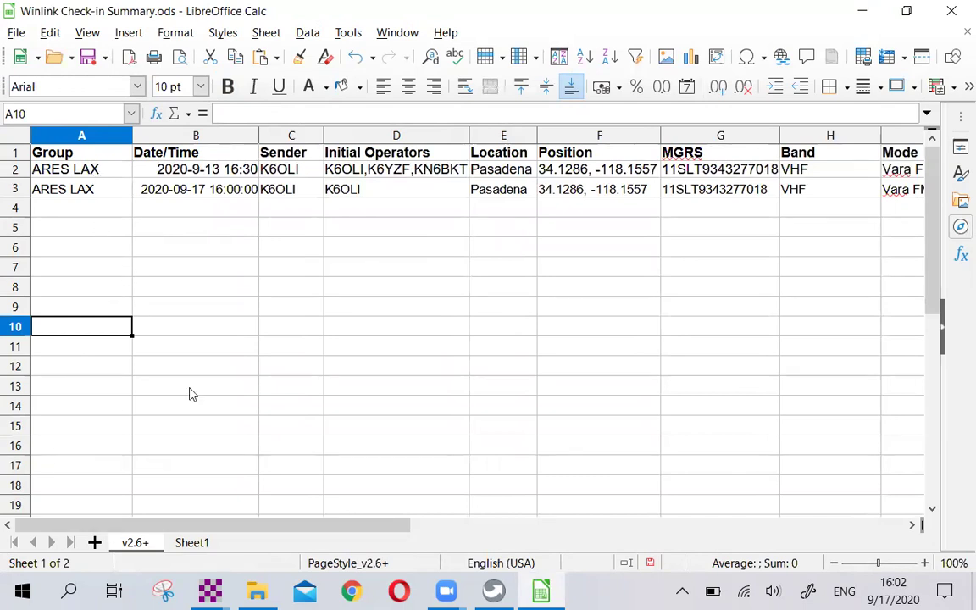
pyautogui.moveTo(188, 525); pyautogui.dragTo(22, 511)
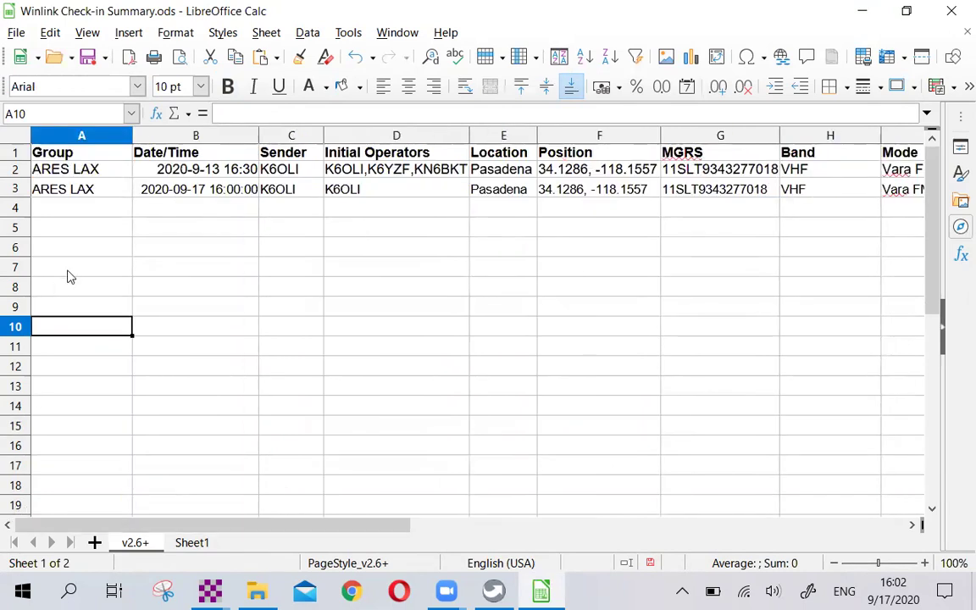
pyautogui.click(386, 215)
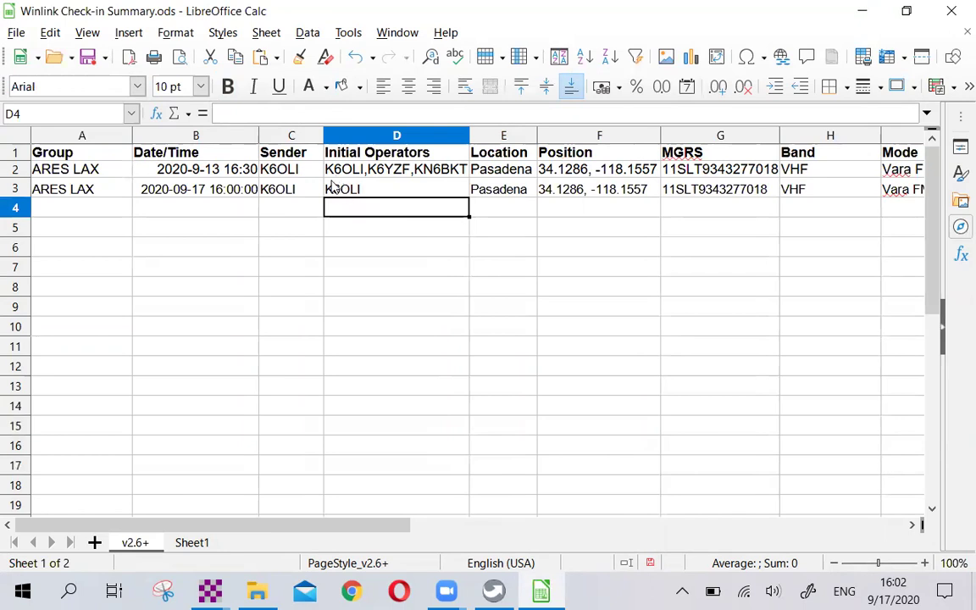